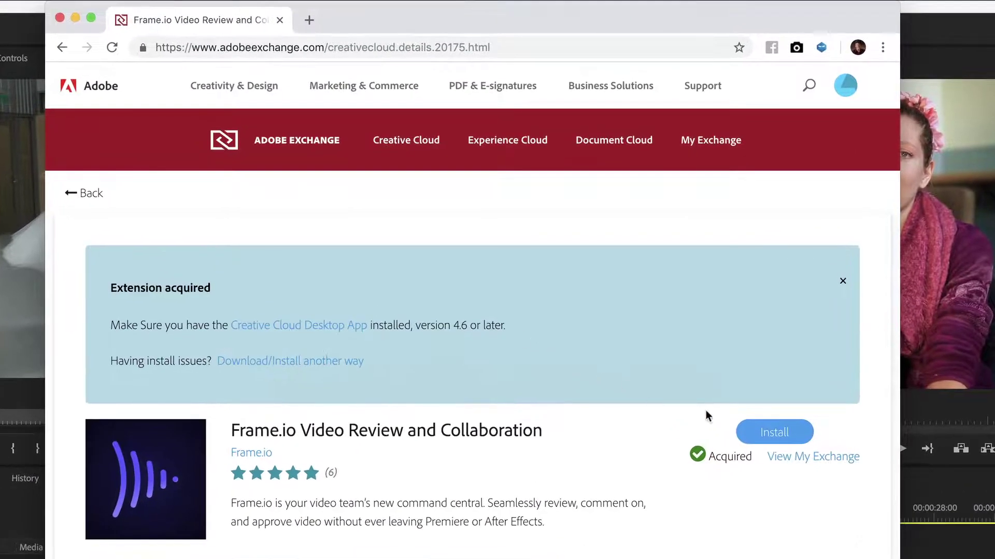
Install the Frame.io Video Review and Collaboration extension from Adobe Exchange, then return to Premiere Pro
click(757, 434)
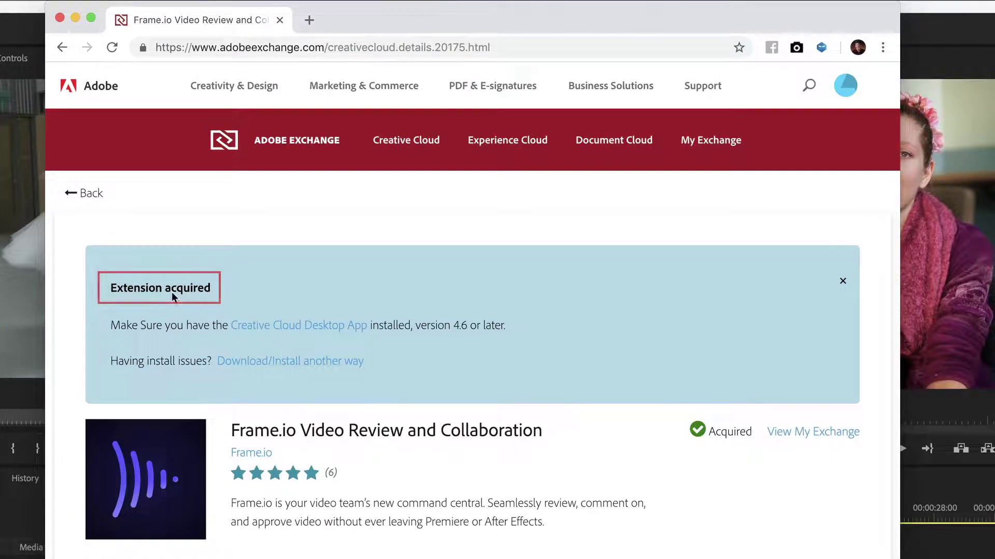
key(super+Tab)
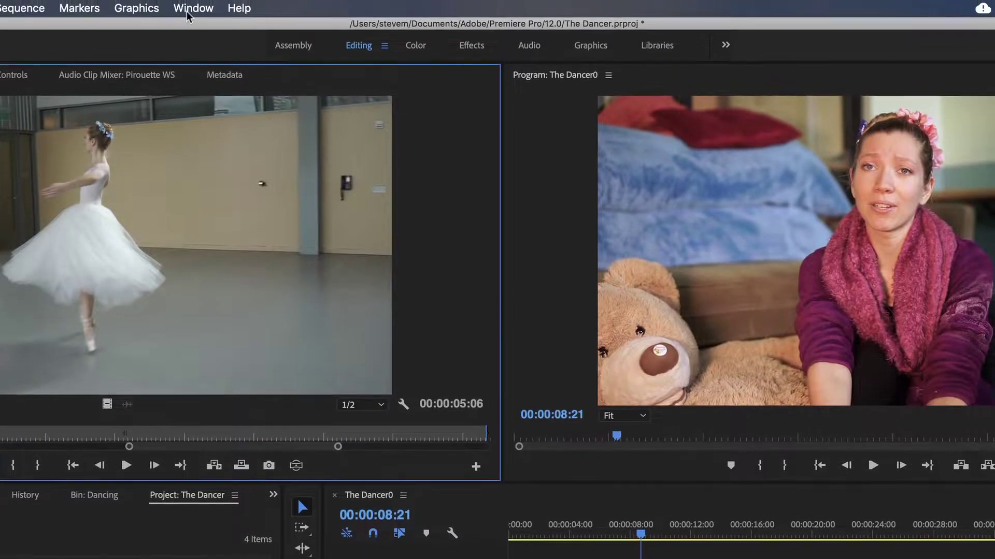
Open the Frame.io extension panel from Window > Extensions
click(189, 9)
mouse_move(203, 66)
click(420, 72)
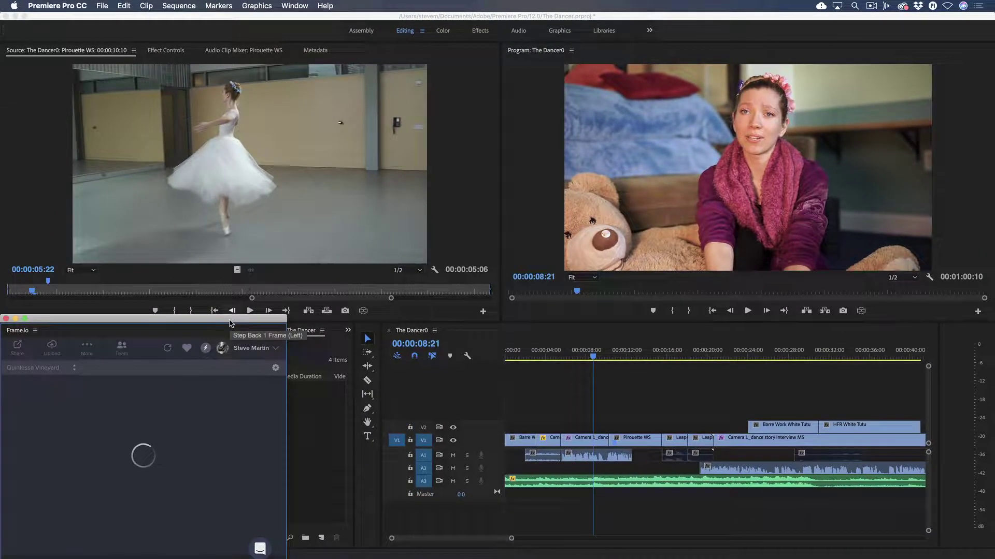
Dock the Frame.io panel into the Project panel group and enlarge it, shrinking the monitors
drag(238, 326, 365, 106)
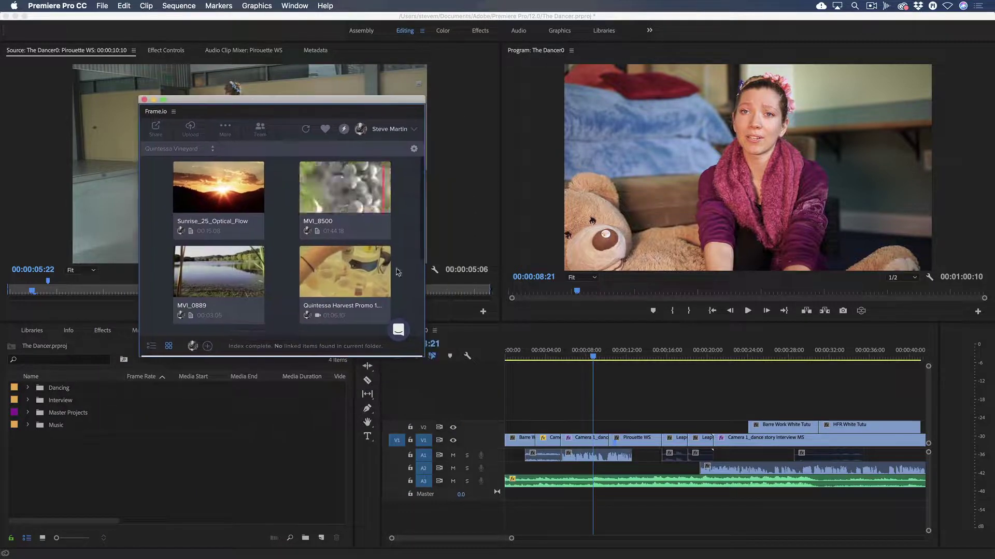
drag(420, 355, 481, 343)
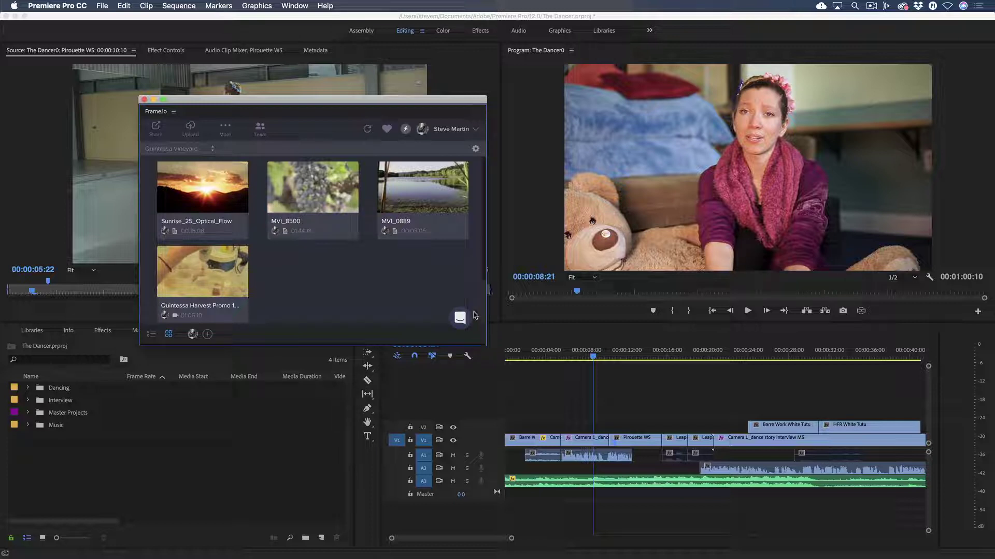
drag(149, 114, 151, 393)
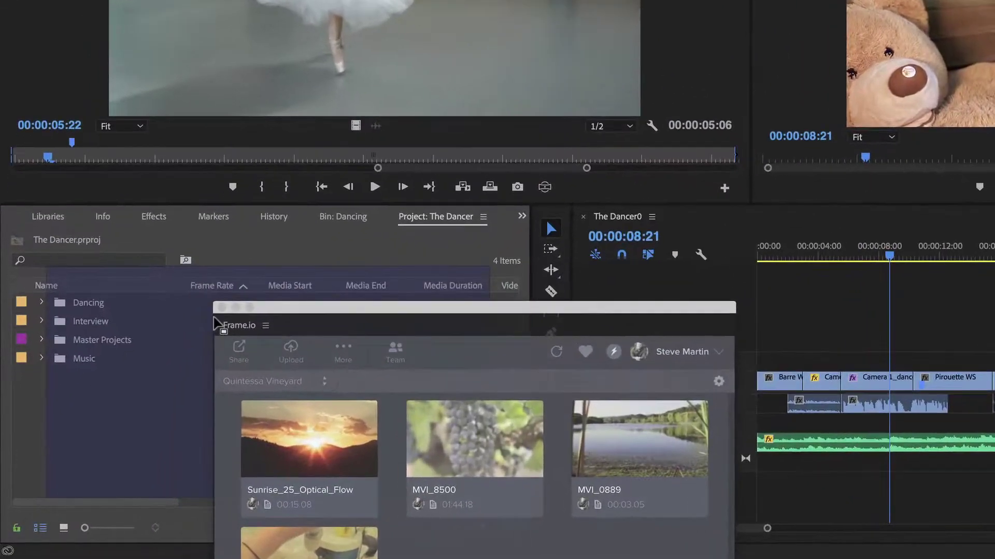
drag(214, 319, 215, 319)
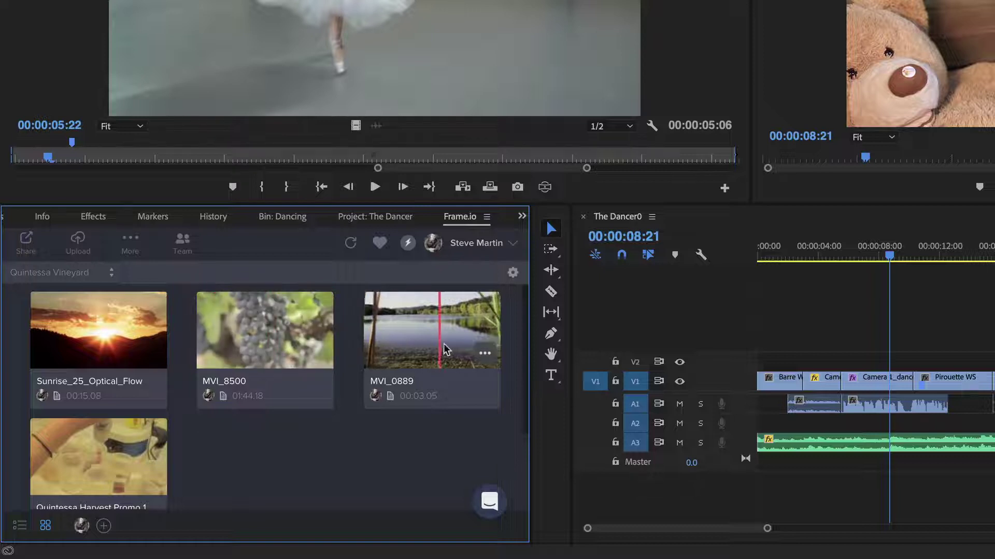
drag(502, 204, 503, 137)
drag(530, 186, 575, 186)
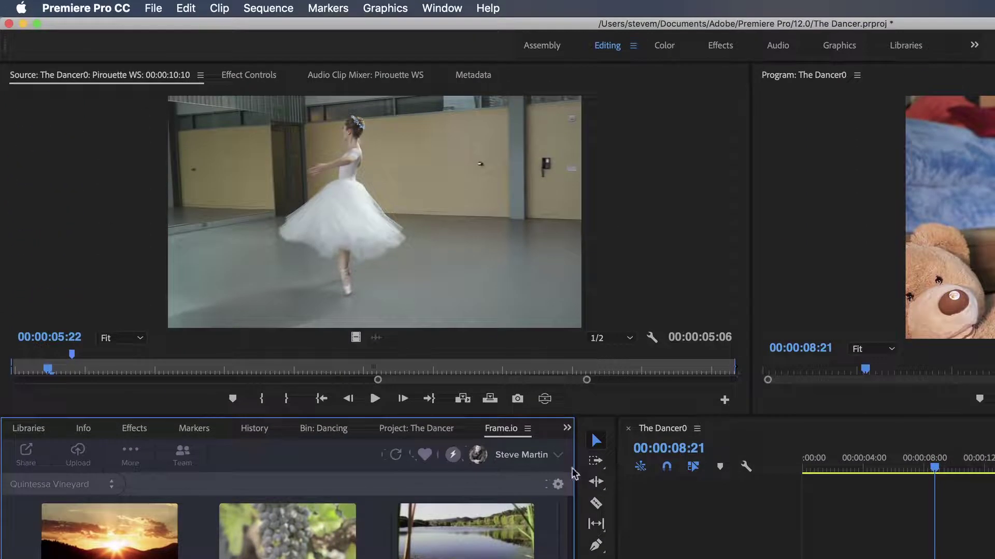
Save the current panel layout as a new workspace named 'Frame.io Workspace'
click(447, 13)
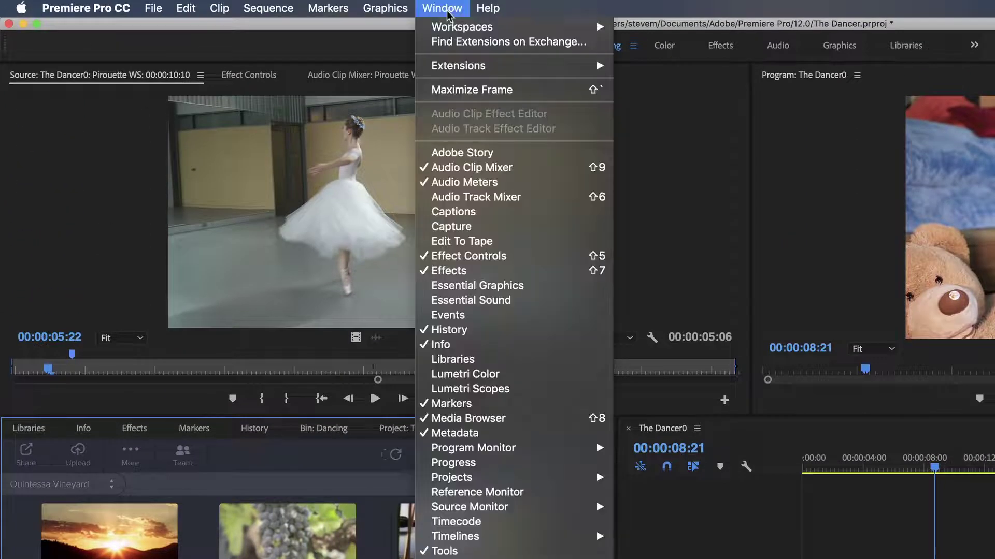
mouse_move(456, 26)
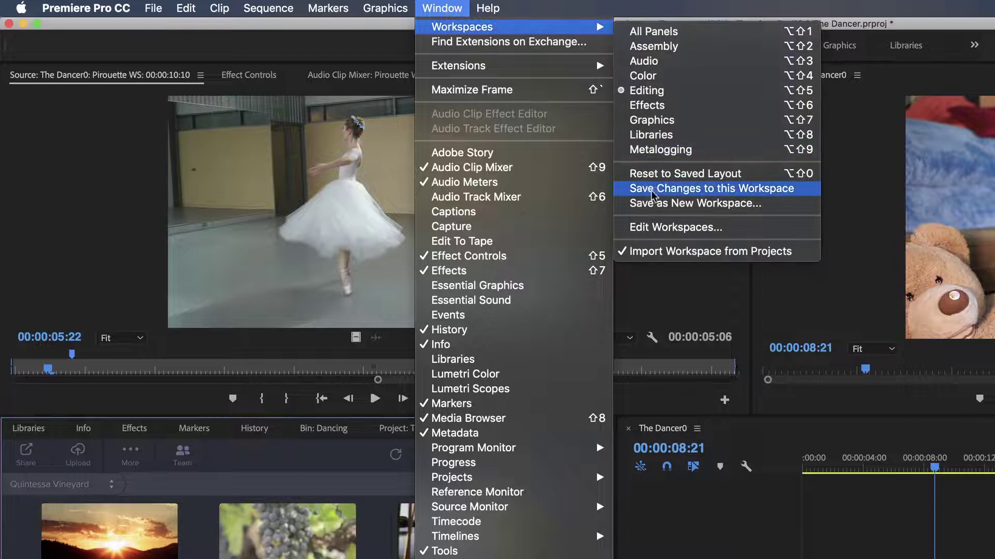
click(652, 207)
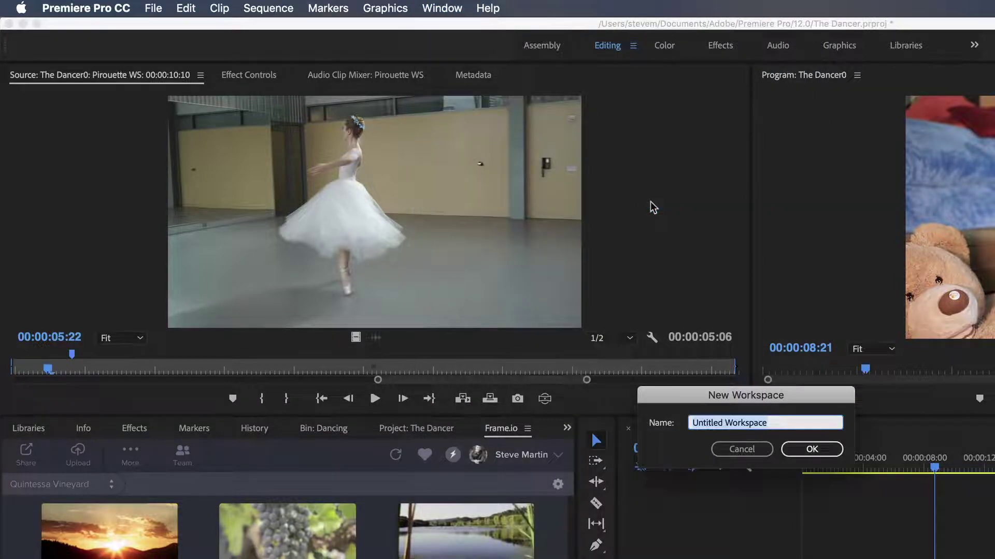
text(Frame.io Wor)
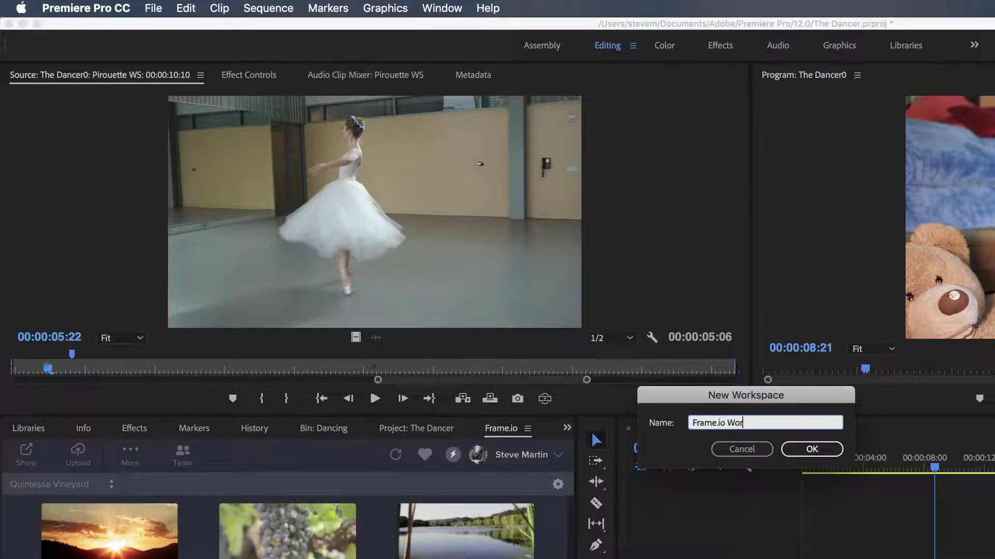
text(kspace)
key(Return)
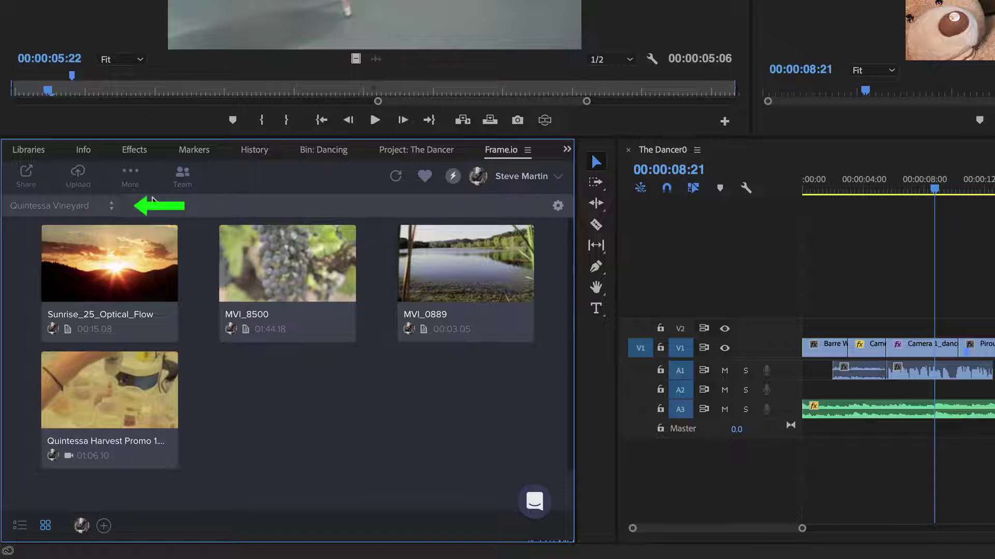
click(113, 206)
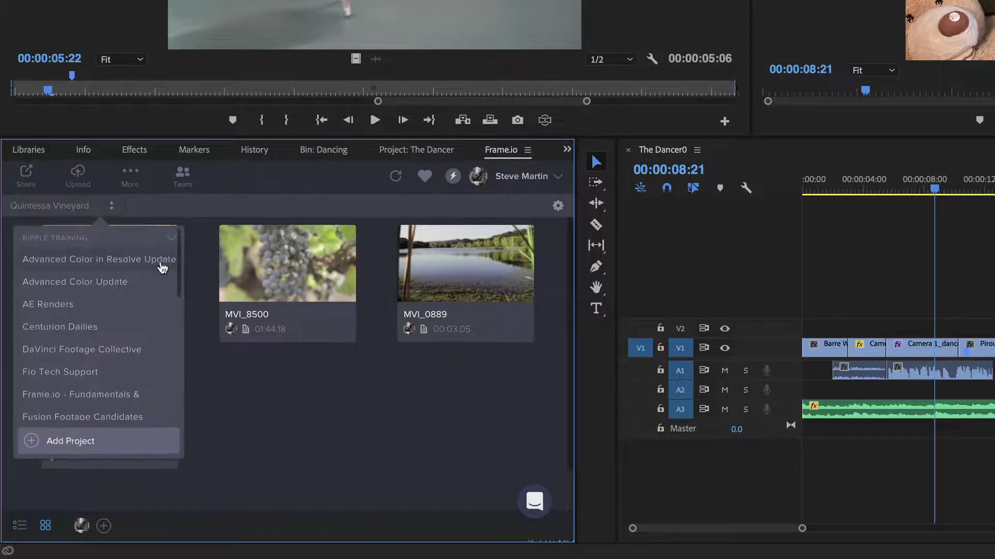
scroll(178, 311, down, 5)
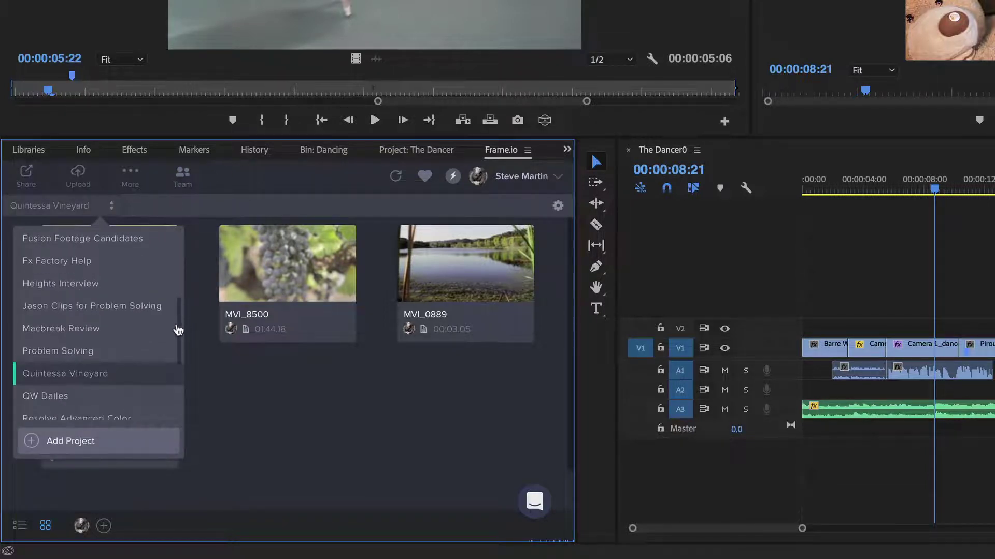
click(170, 310)
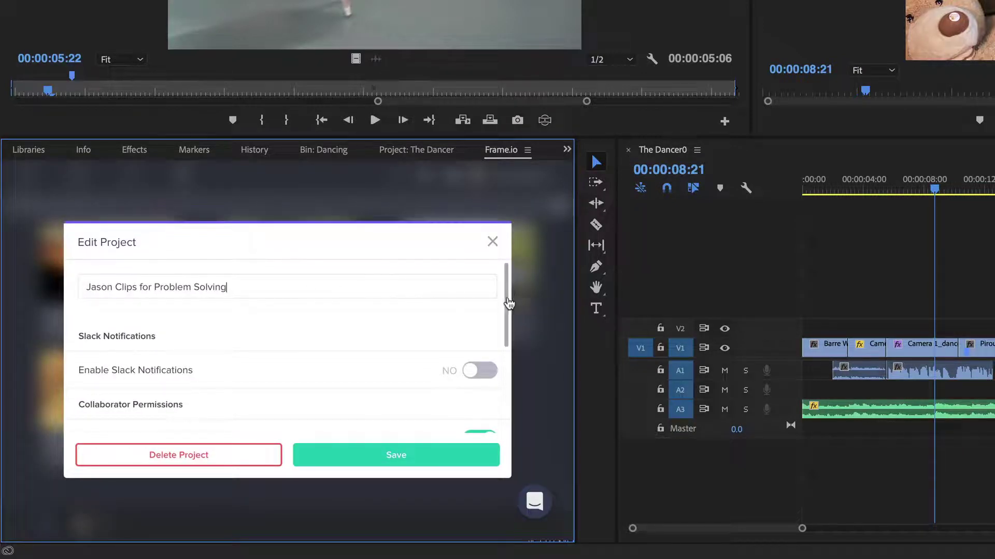
mouse_move(508, 294)
mouse_down()
mouse_move(508, 417)
mouse_move(511, 310)
mouse_up()
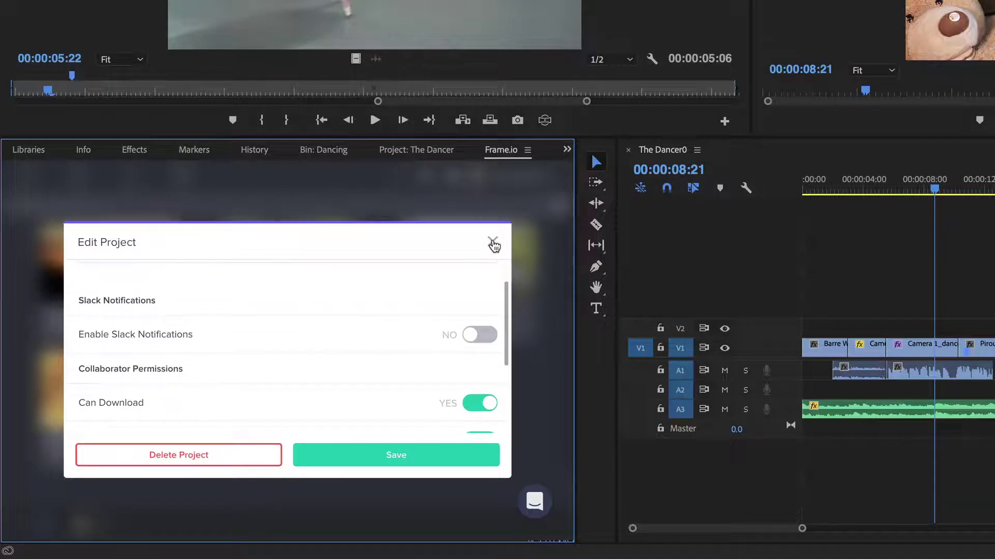
click(493, 242)
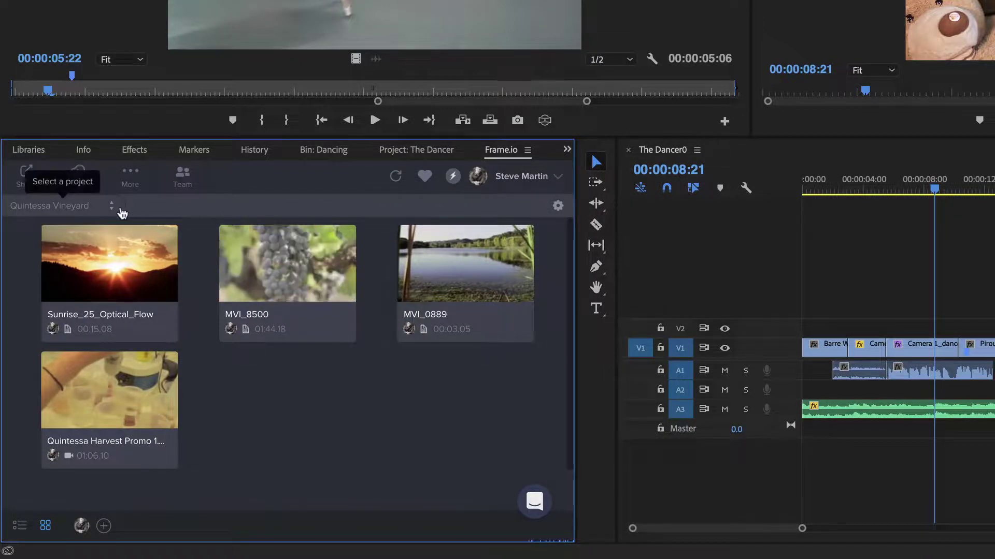
Create a new Frame.io project named Russian Ballerina
click(95, 210)
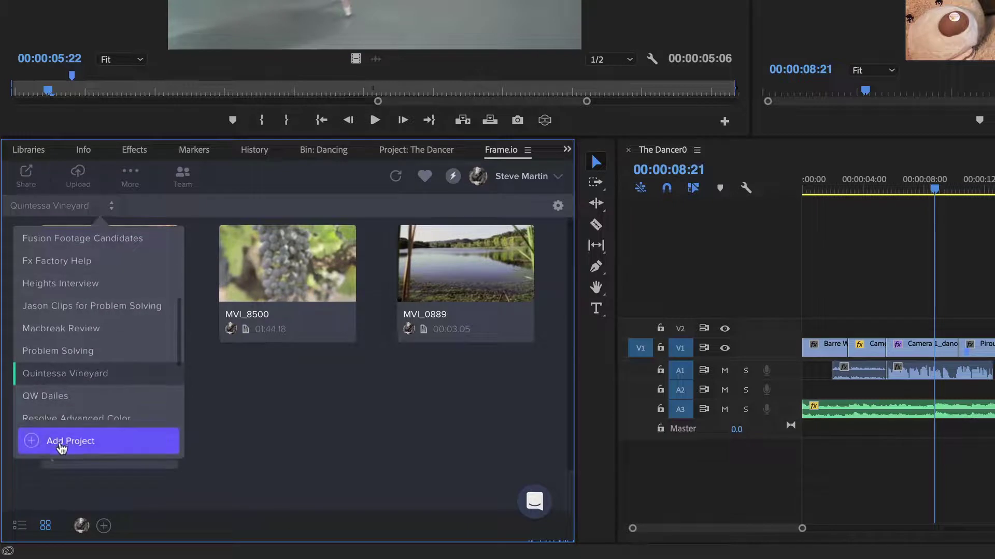
click(61, 444)
text(Russian Ballerina)
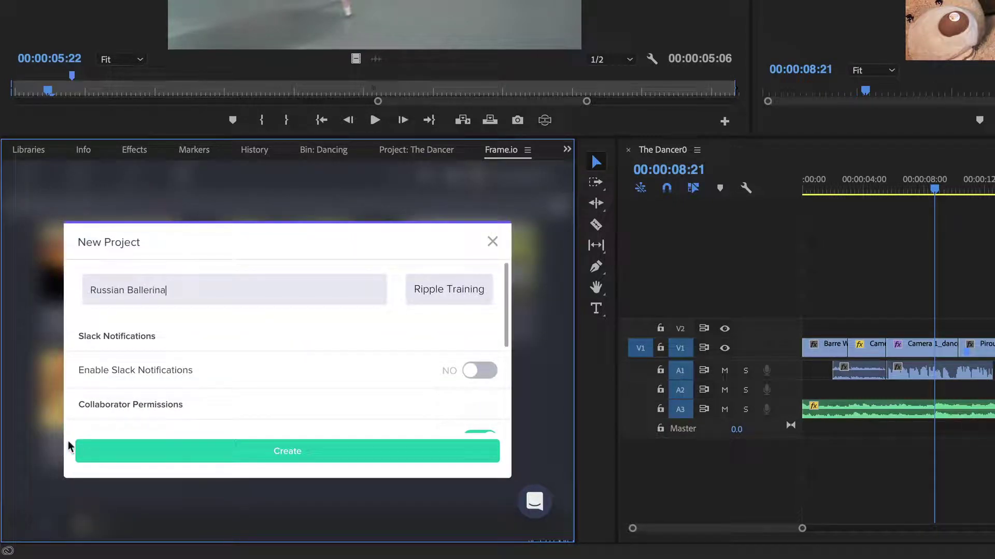
click(262, 459)
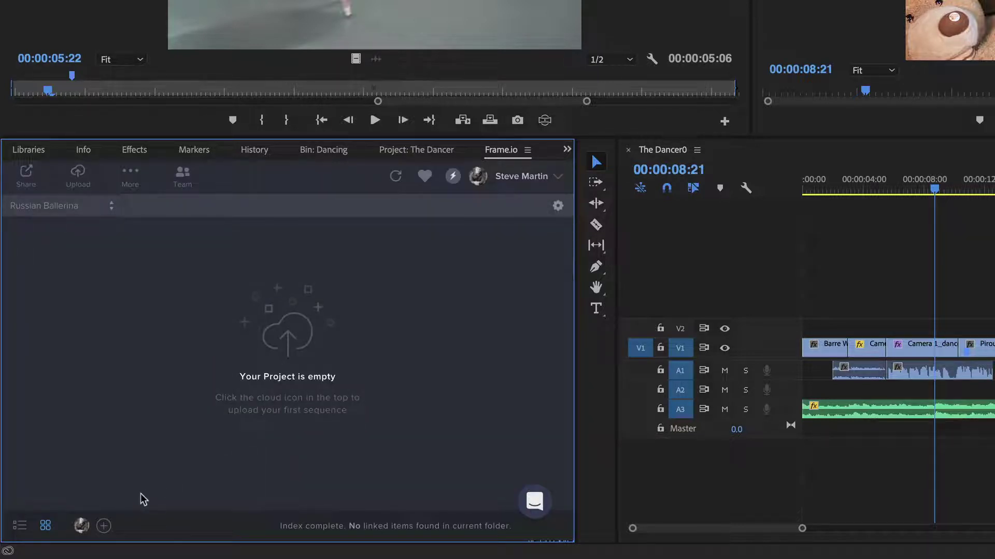
Search for the project member by name and invite them as a collaborator
click(104, 526)
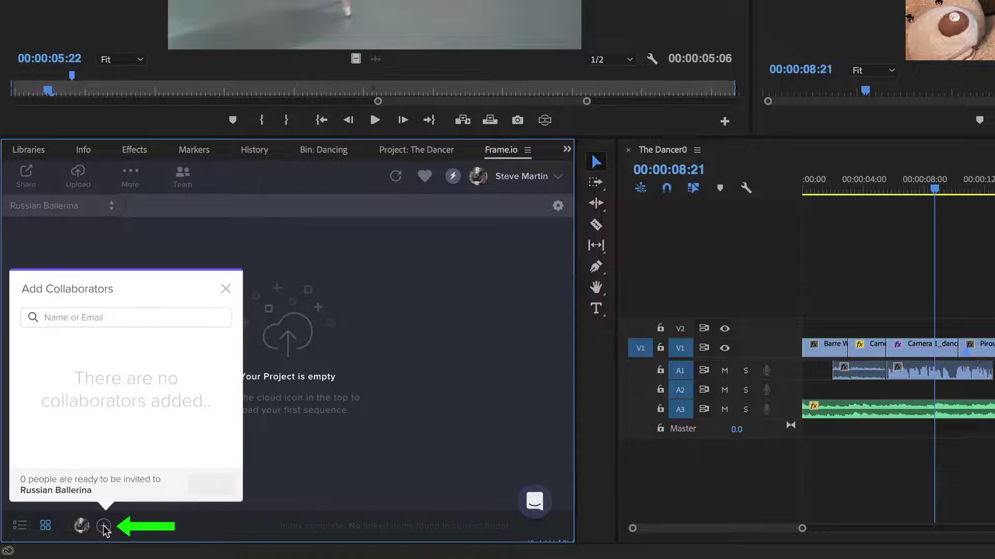
text(kordanc)
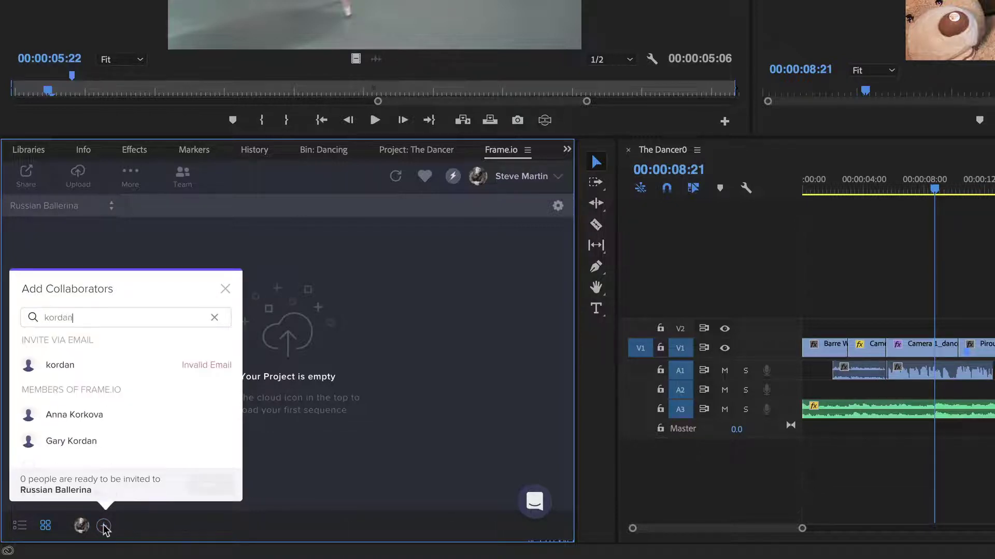
click(75, 416)
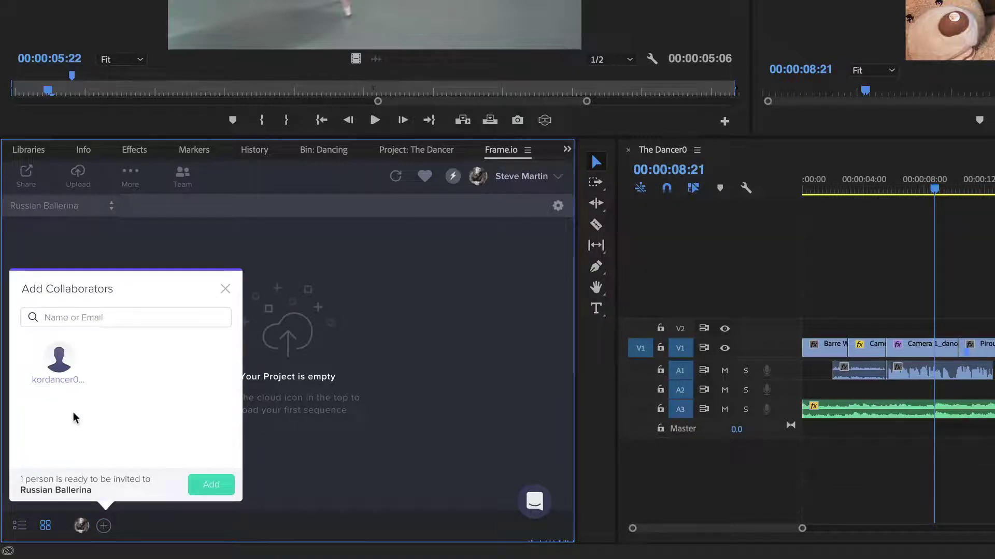
click(211, 485)
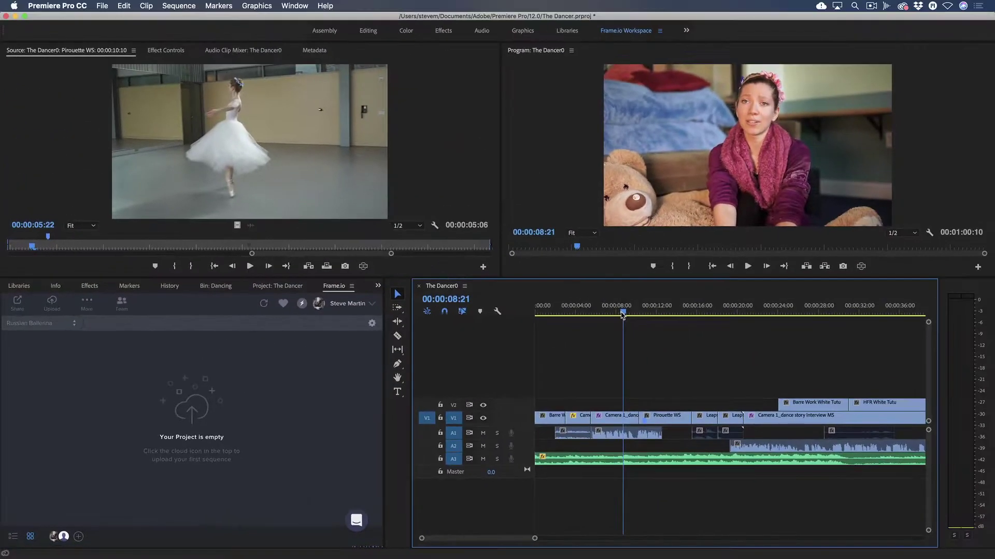
Add a marker at 00:00:13:06 named 'Dancing' with comment 'Would you prefer a closer shot?'
drag(622, 316, 666, 317)
key(m)
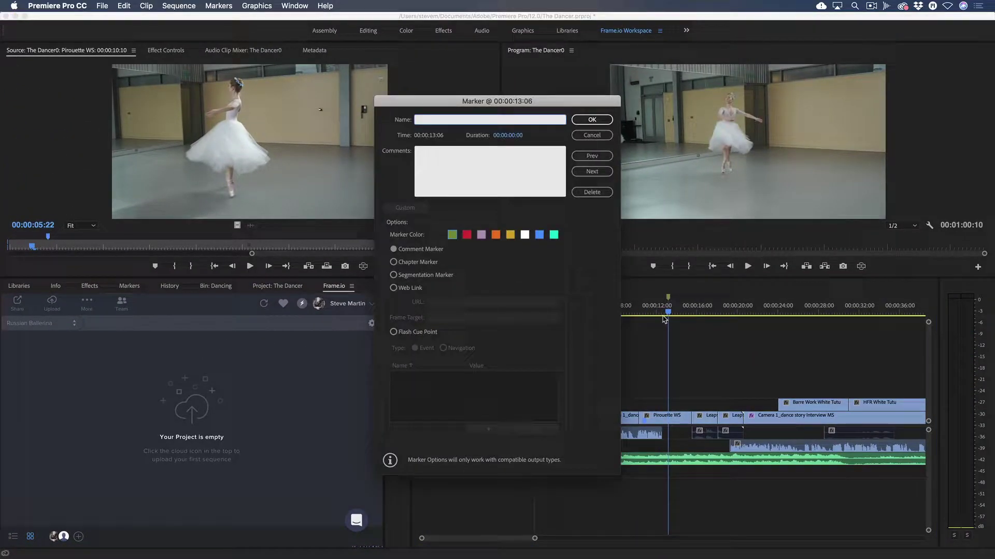
text(Dancing)
key(Tab)
text(Would you prefer a closer shot)
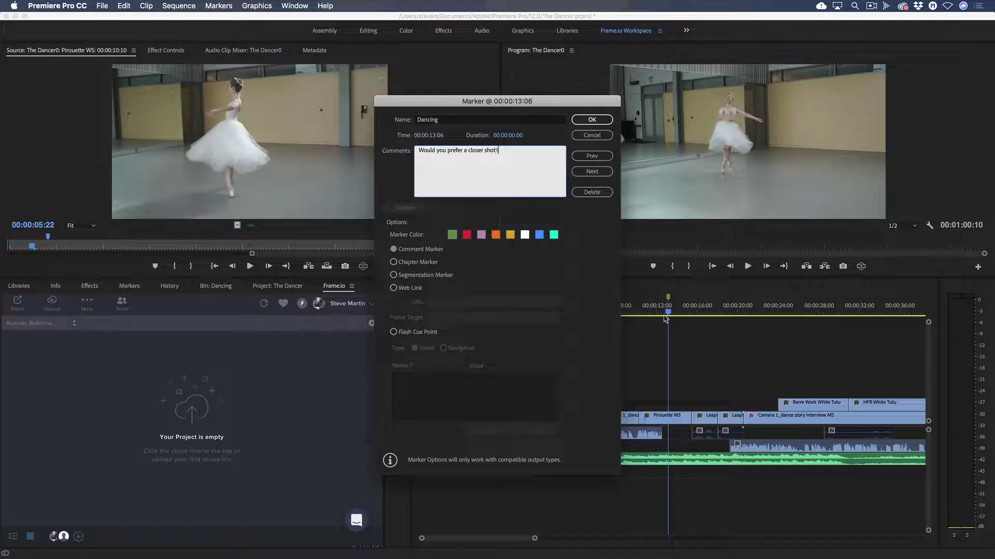
text(?)
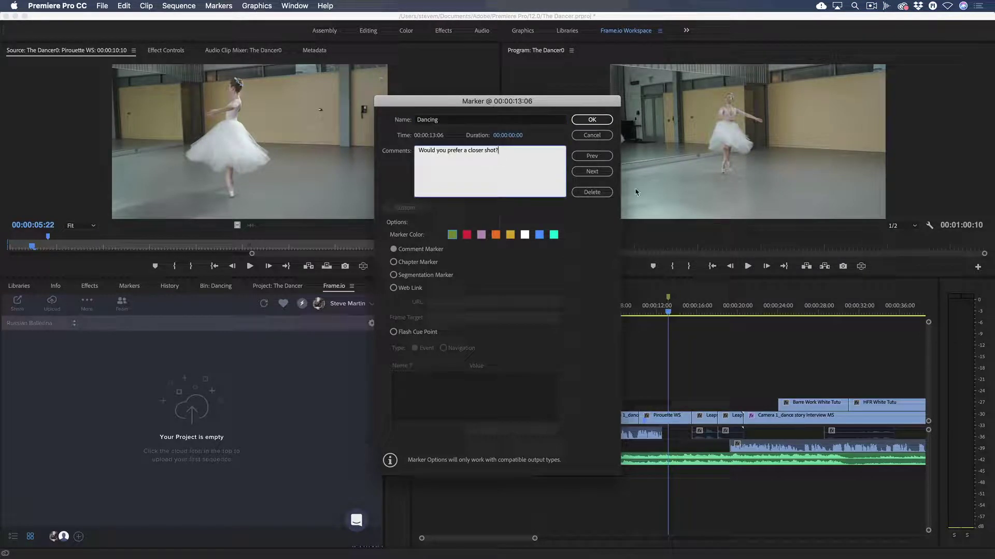
click(592, 120)
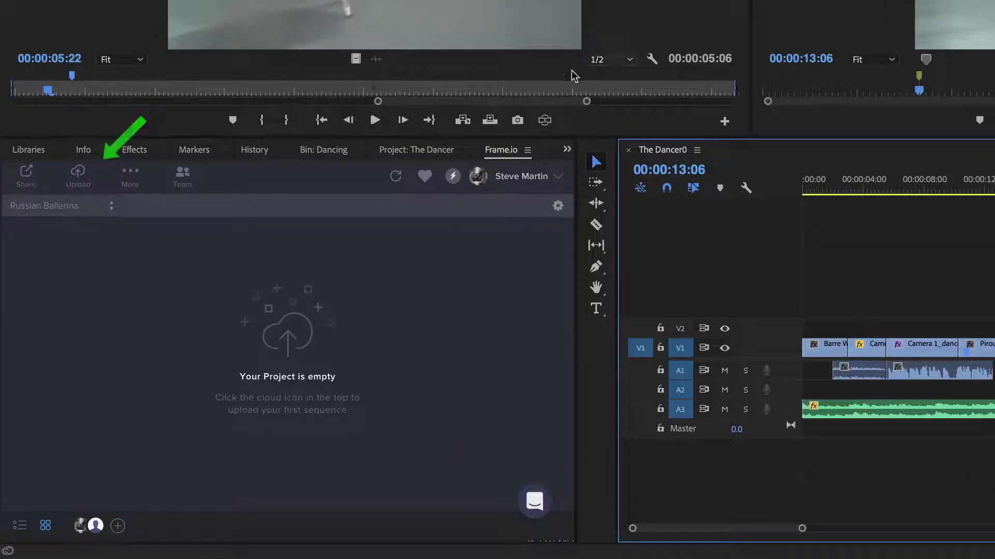
Look over the Frame.io upload options and the project's bins
click(92, 180)
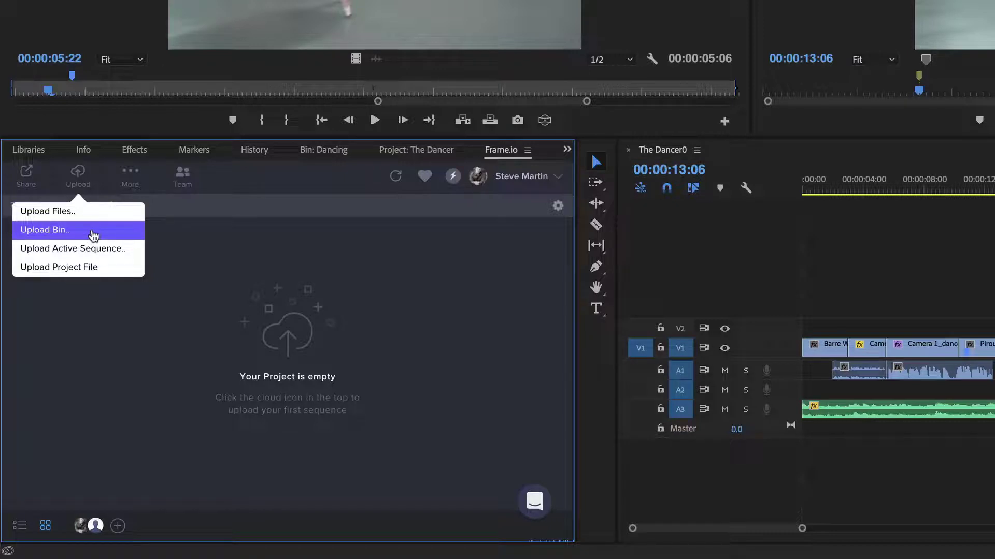
click(397, 154)
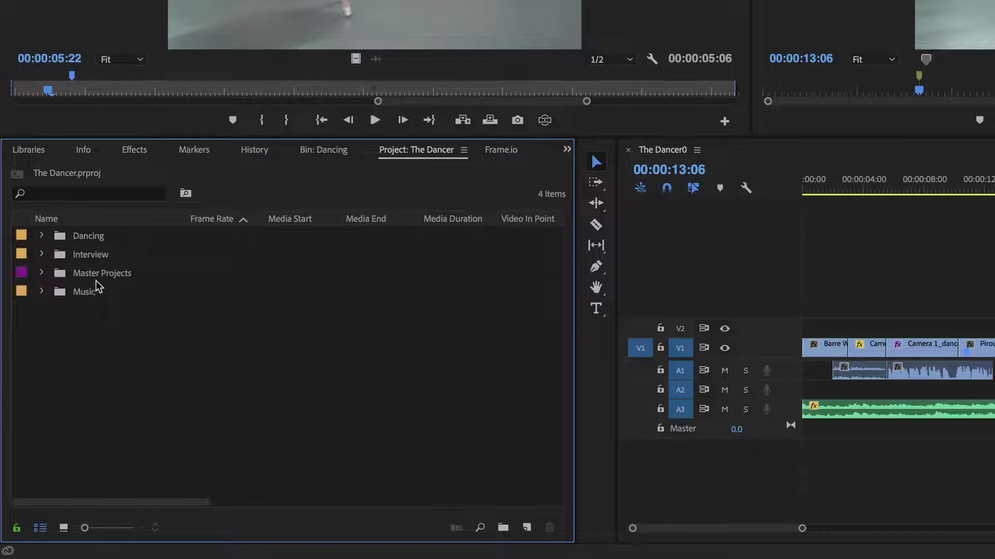
click(501, 150)
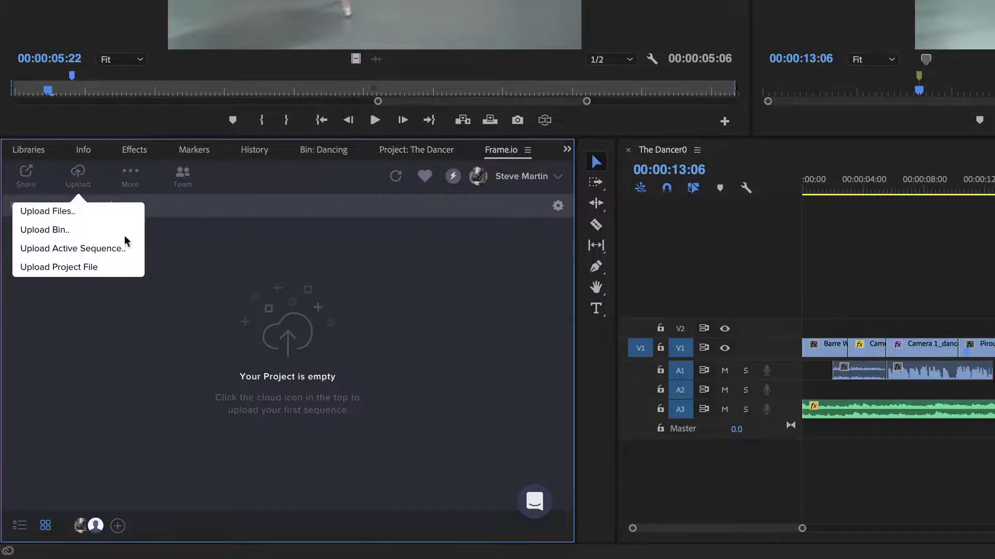
Upload the Dancing bin to Russian Ballerina and check the uploaded folder's contents
click(85, 235)
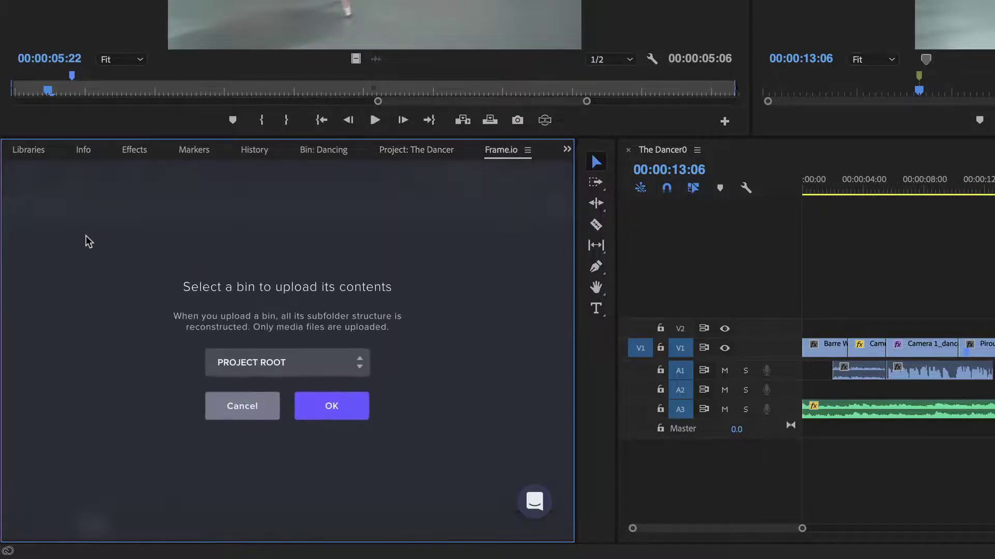
click(239, 366)
click(241, 434)
click(337, 409)
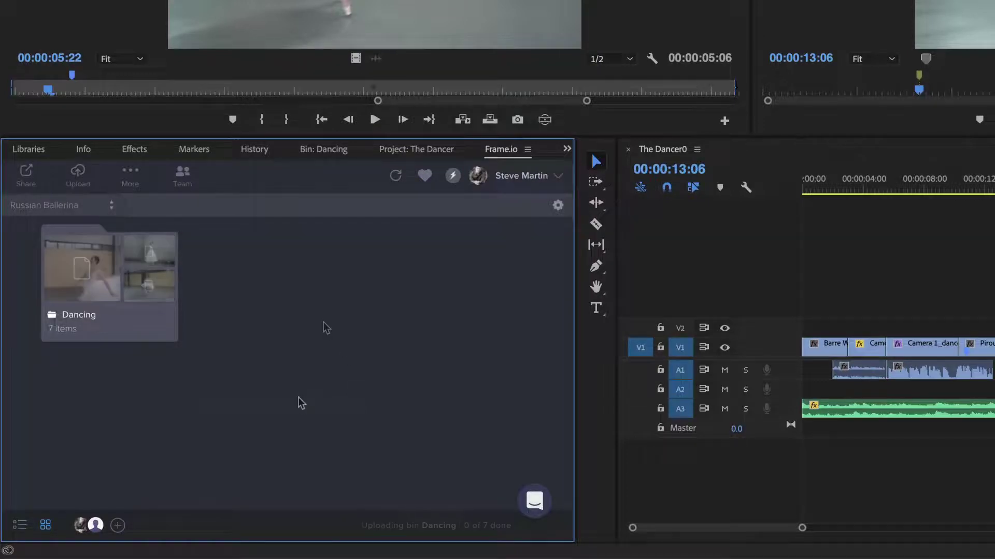
double_click(86, 277)
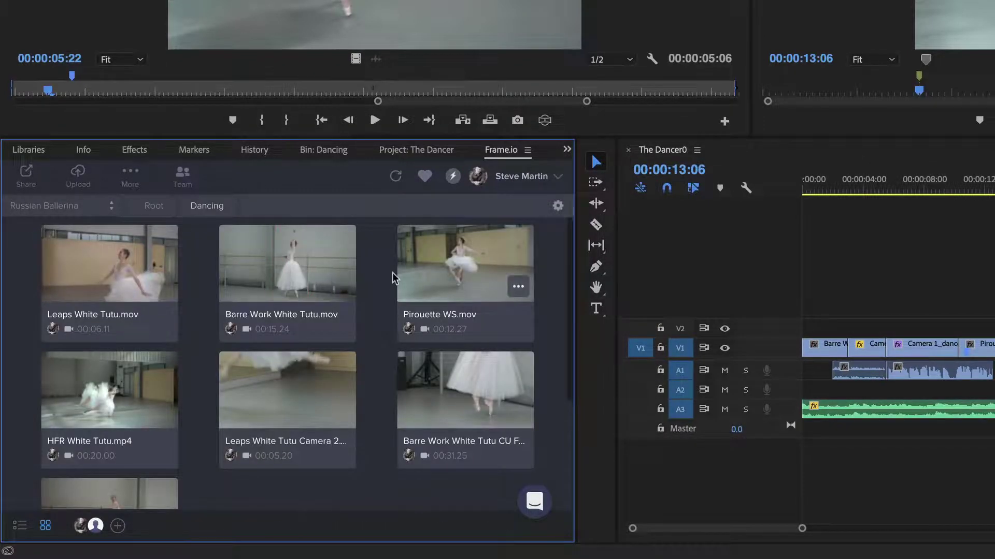
click(154, 207)
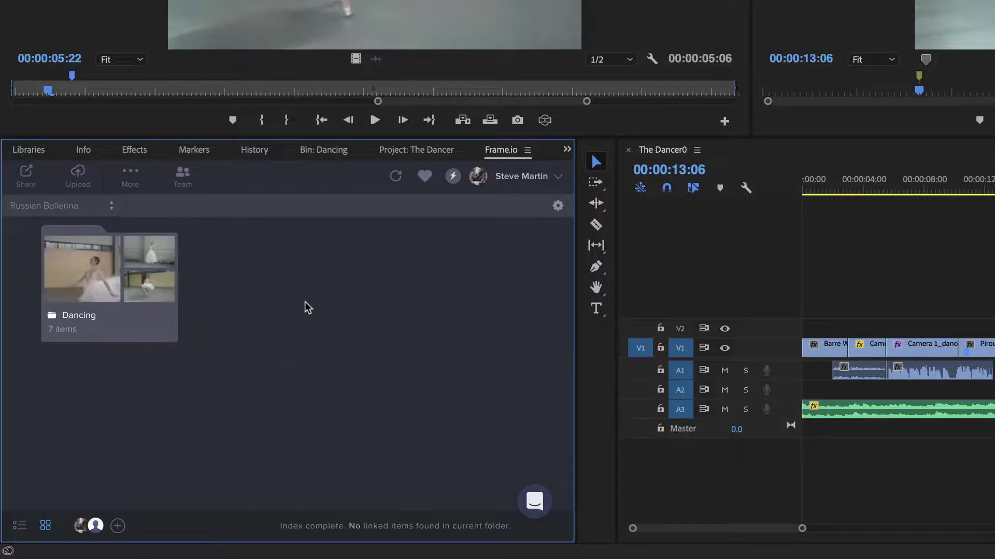
Set up uploading the active sequence The Dancer0 as Web 720, Whole Sequence range
click(78, 173)
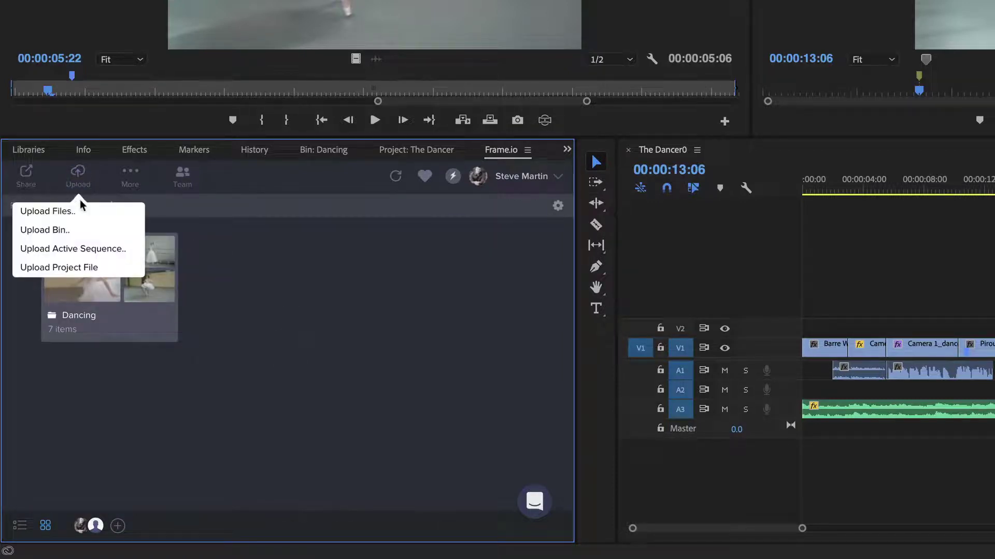
click(76, 249)
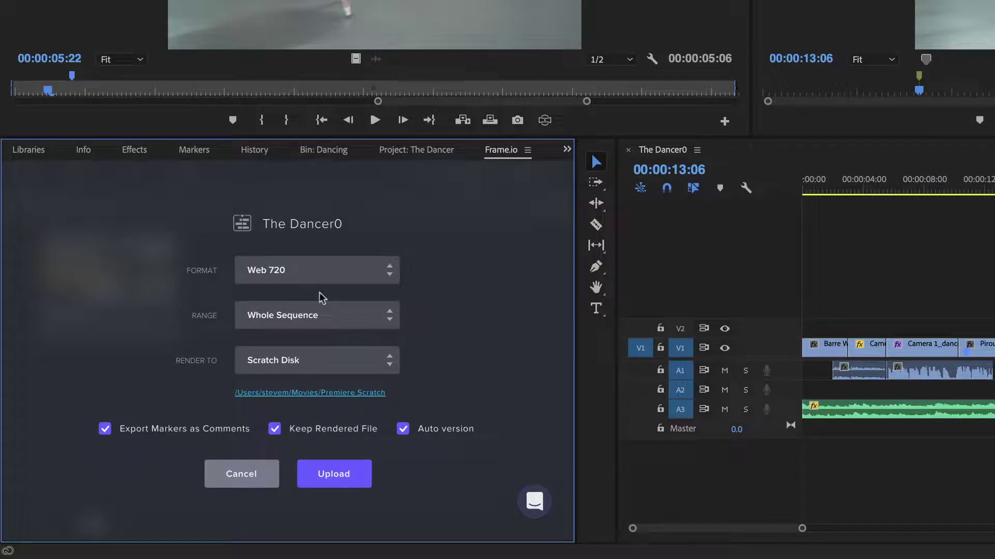
click(372, 280)
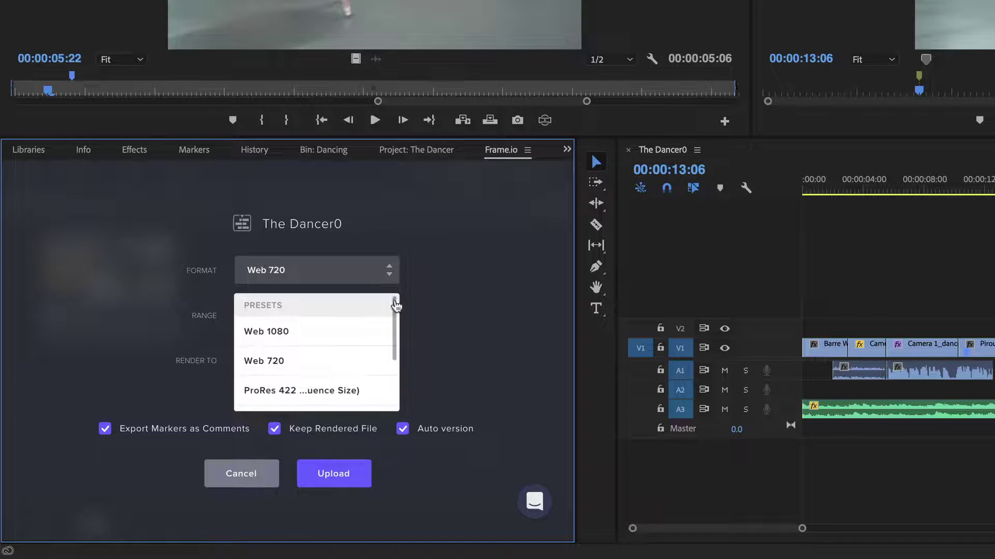
scroll(396, 321, down, 1)
scroll(395, 321, down, 1)
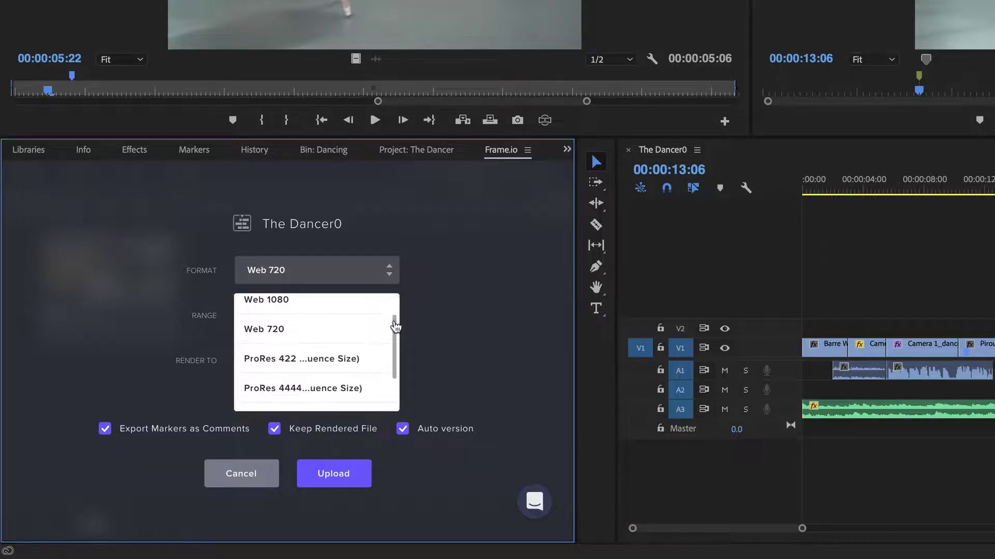
scroll(395, 325, up, 2)
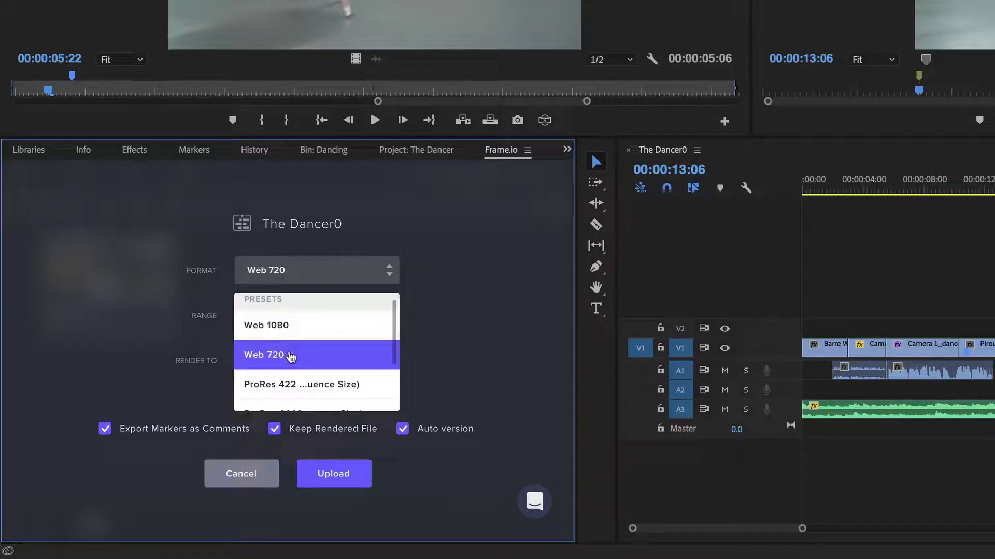
click(290, 357)
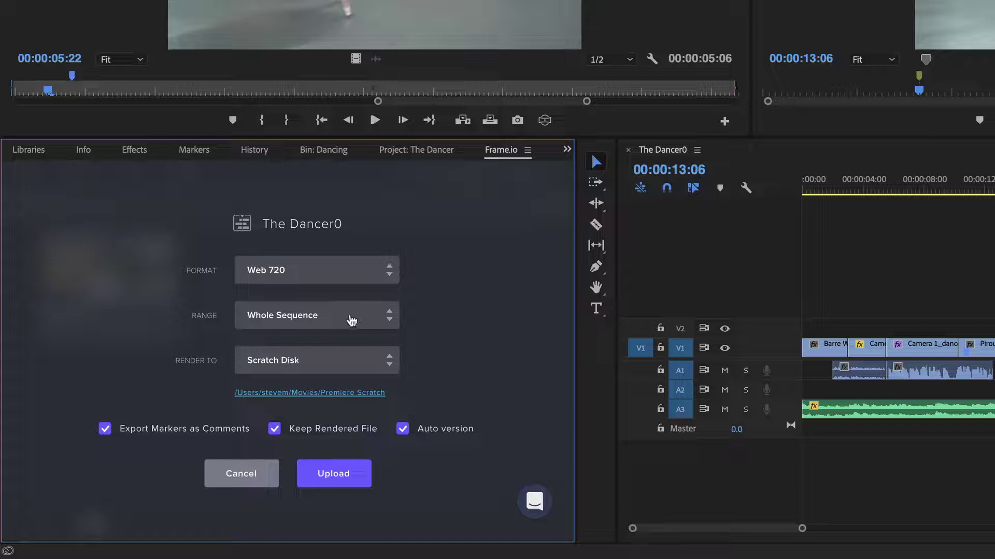
click(351, 321)
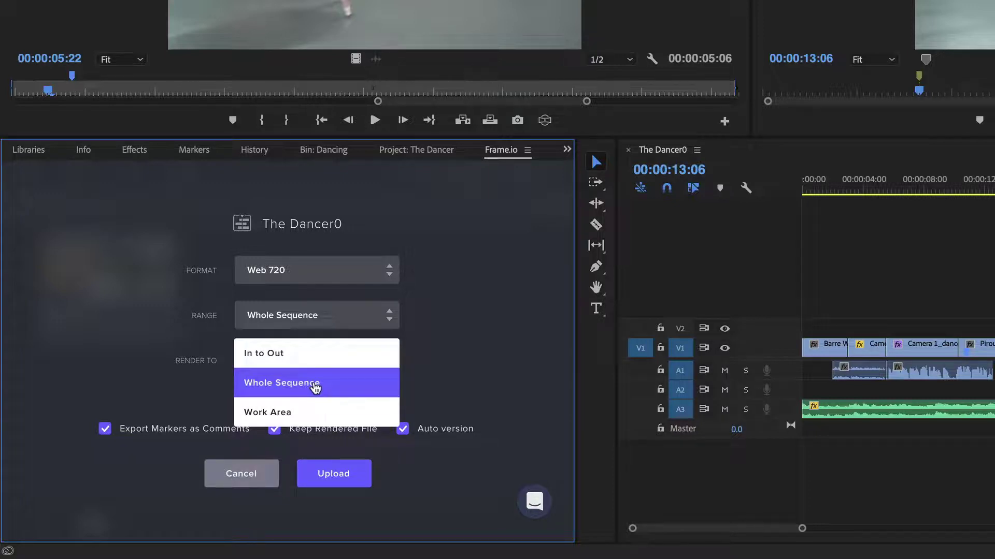
click(315, 388)
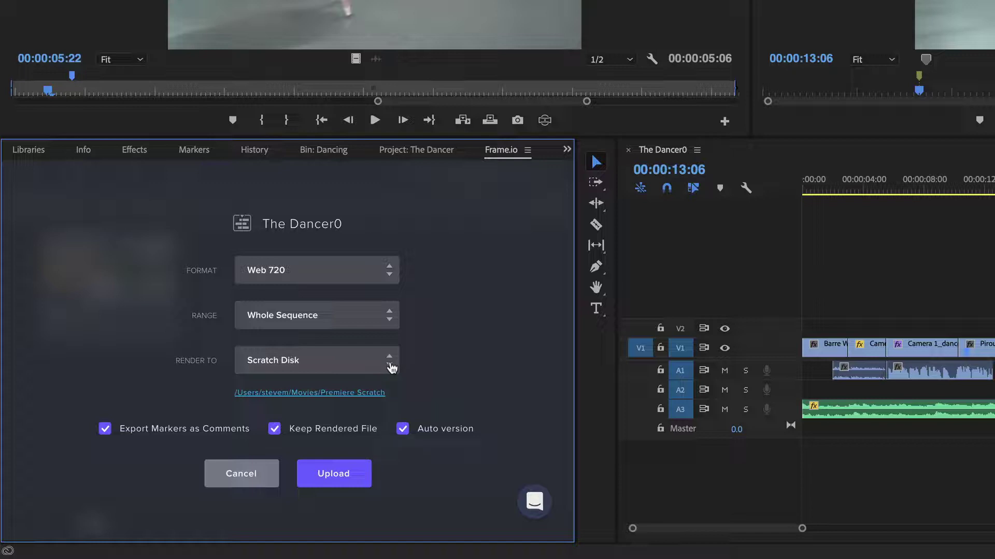
Render to Scratch Disk without keeping the file, then upload The Dancer0 with markers as comments
click(390, 366)
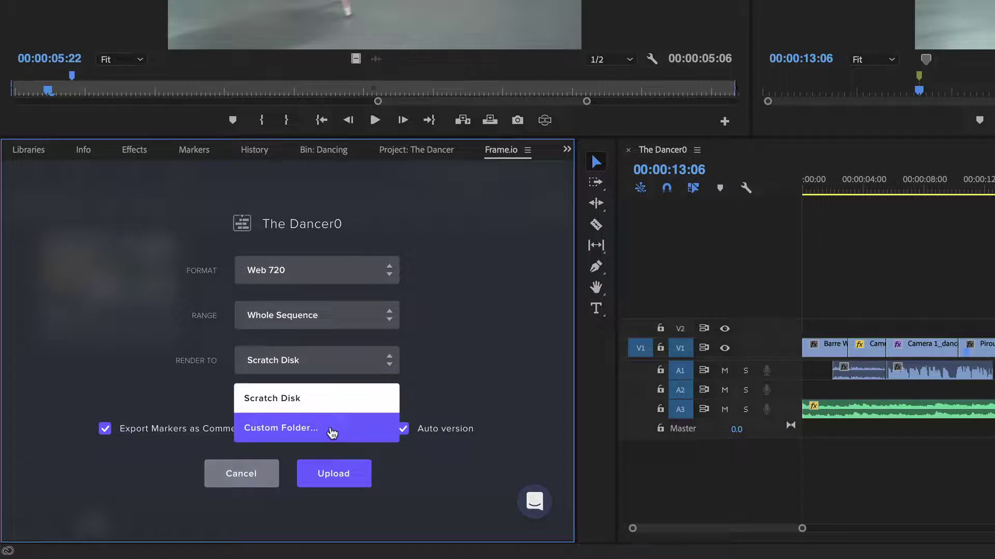
click(333, 401)
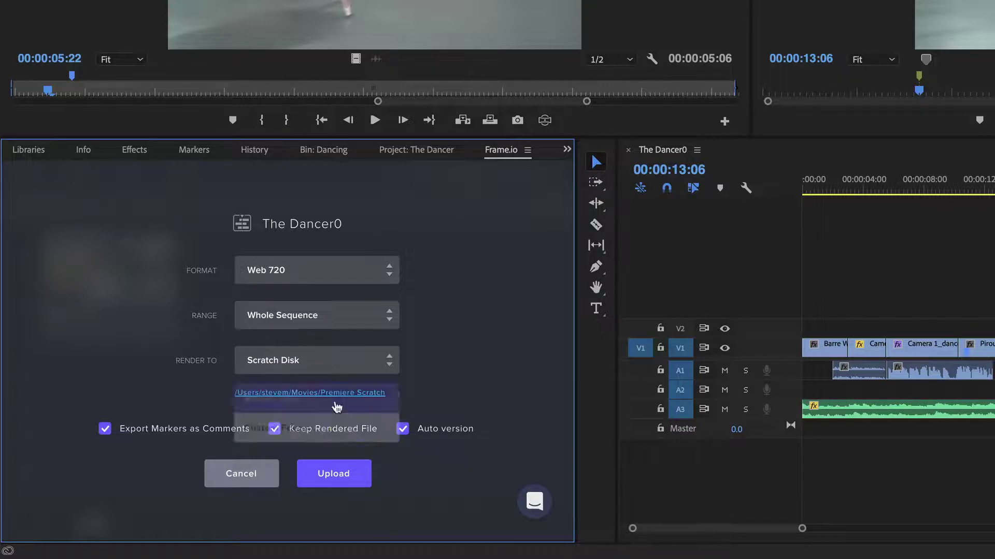
click(274, 430)
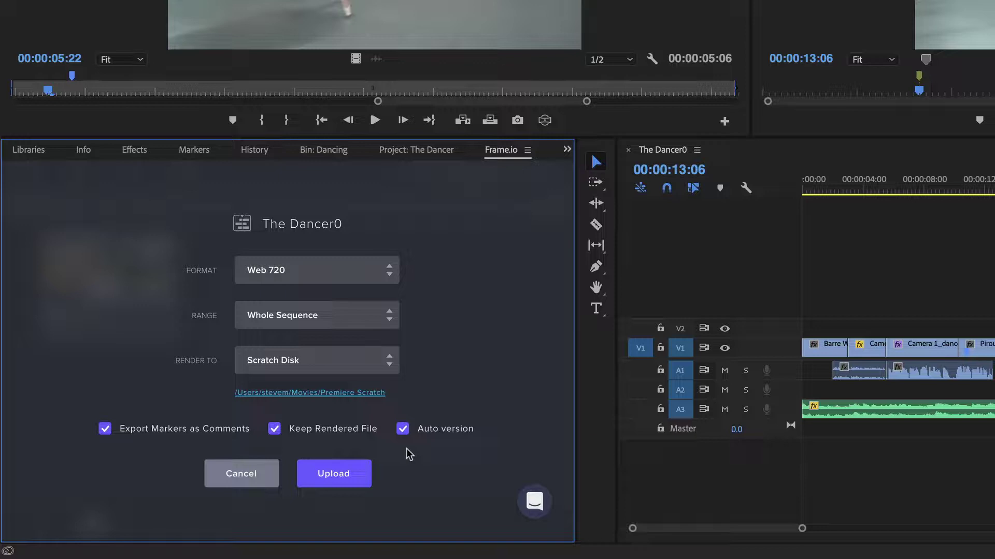
click(344, 473)
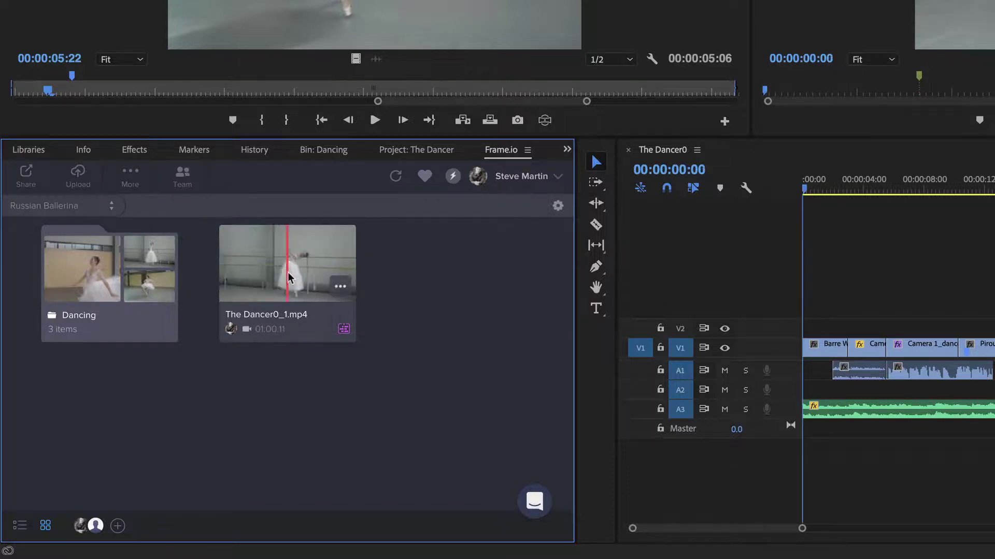
Open the uploaded The Dancer0_1.mp4 and show its list of client comments
click(261, 274)
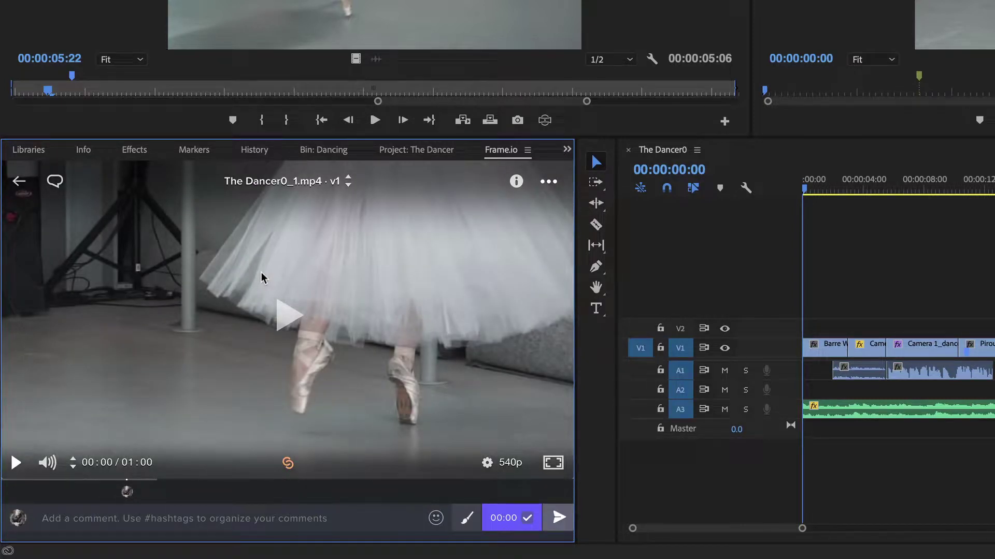
click(55, 182)
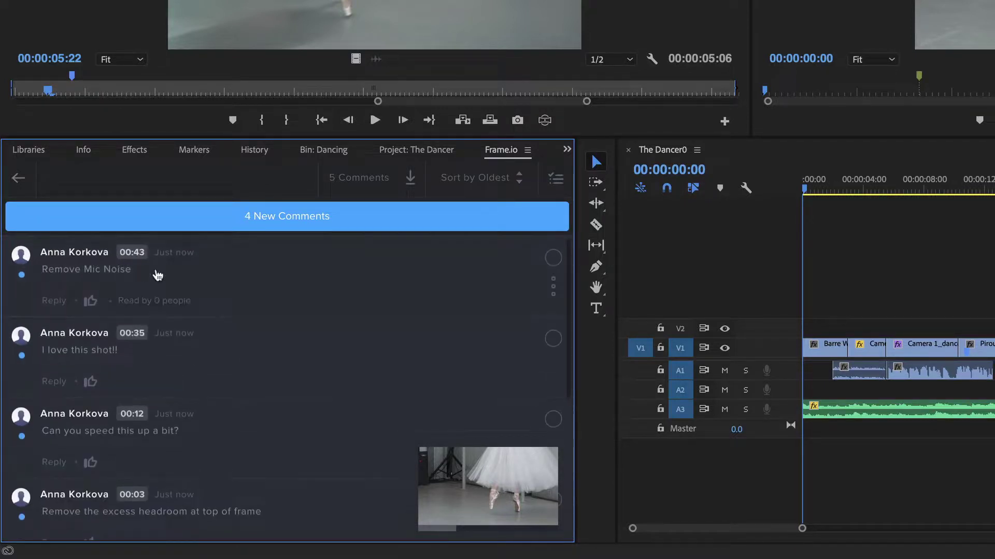
Return to the project view and open the commented clip from a comment notification
click(18, 179)
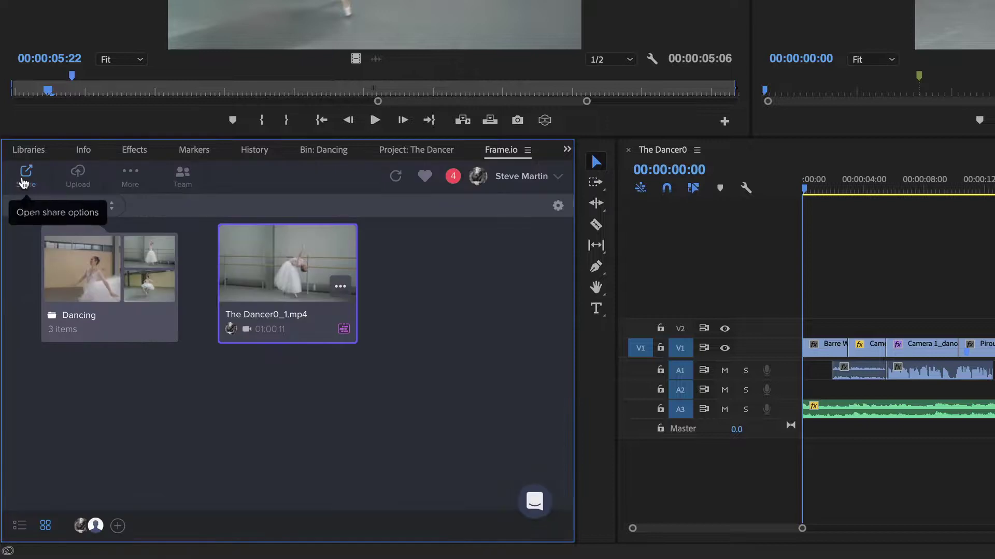
click(454, 175)
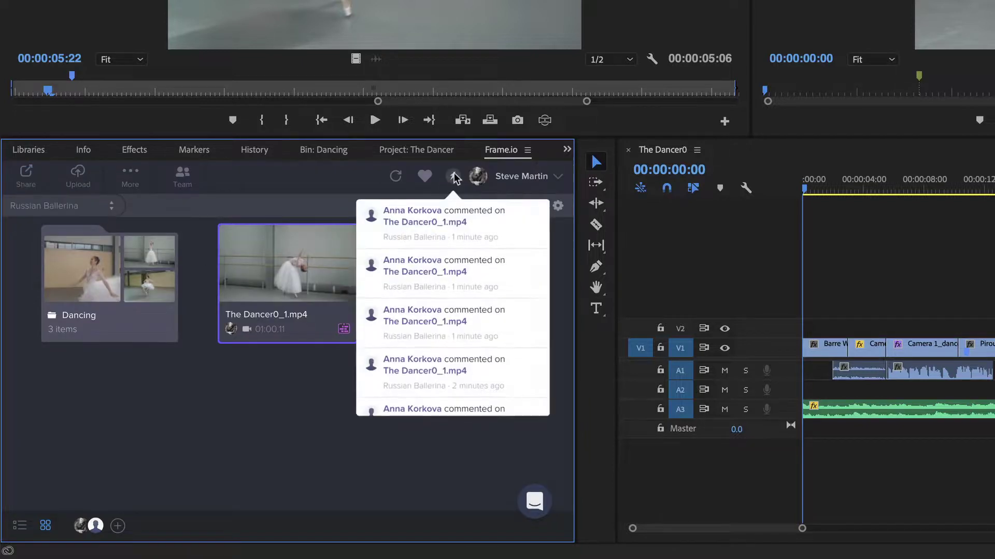
click(436, 225)
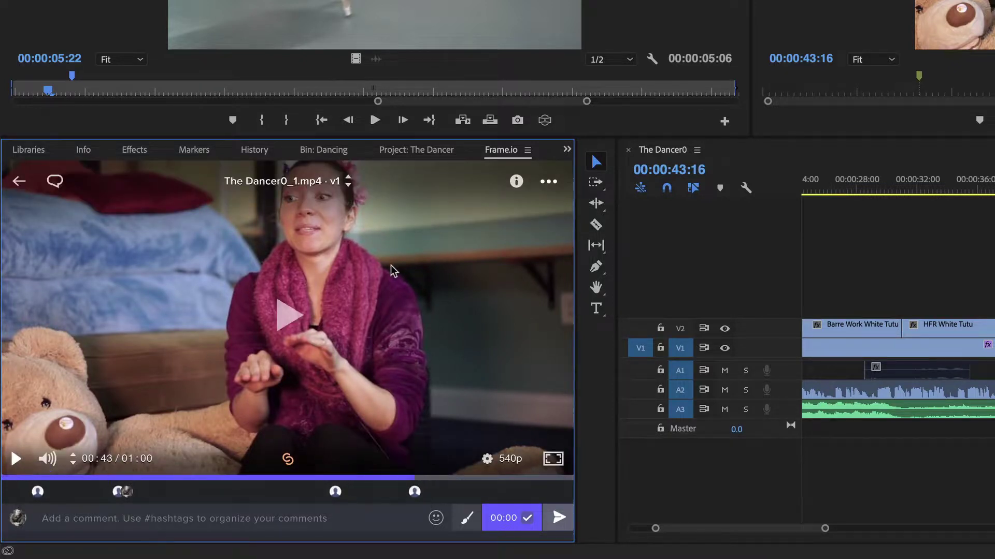
Scrub the Frame.io review player back to about 00:16
mouse_move(38, 493)
mouse_move(414, 495)
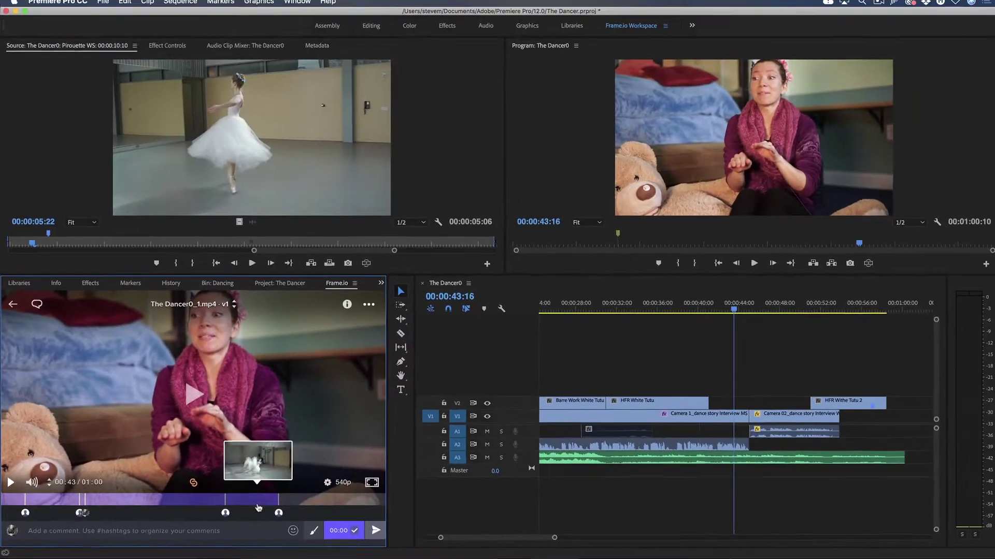
click(380, 479)
drag(254, 506, 103, 501)
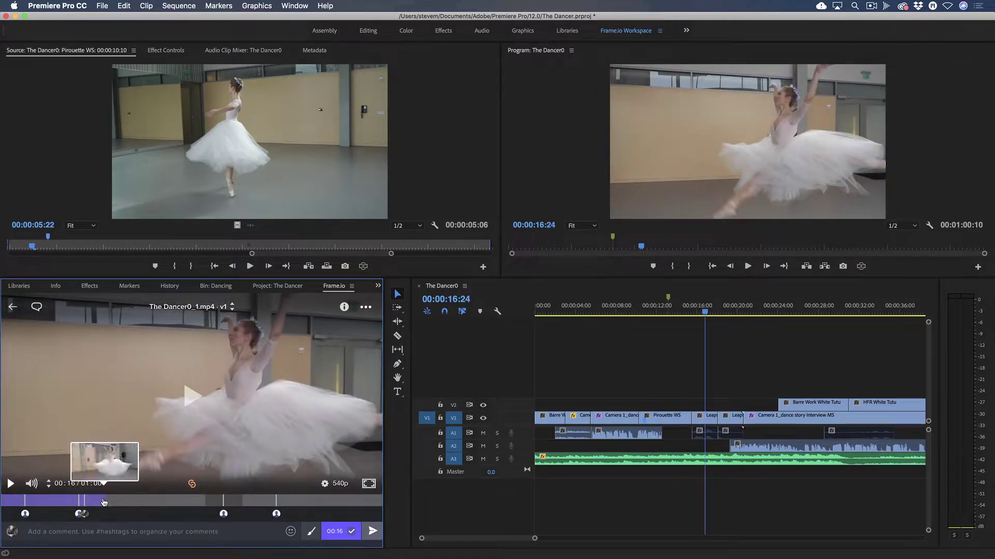
Import the Frame.io reviewer comments, such as 'Can you speed this up a bit?', as timeline markers
click(25, 514)
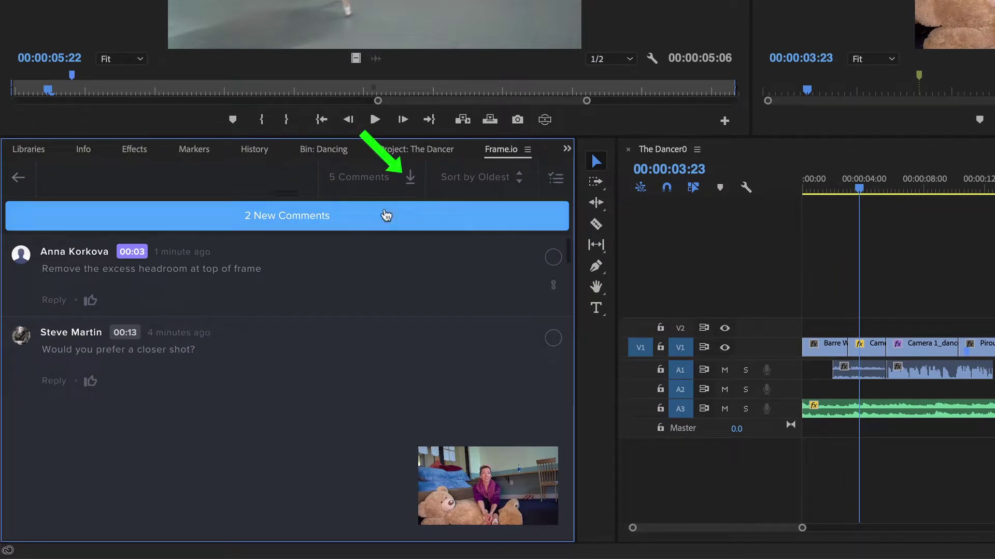
click(412, 179)
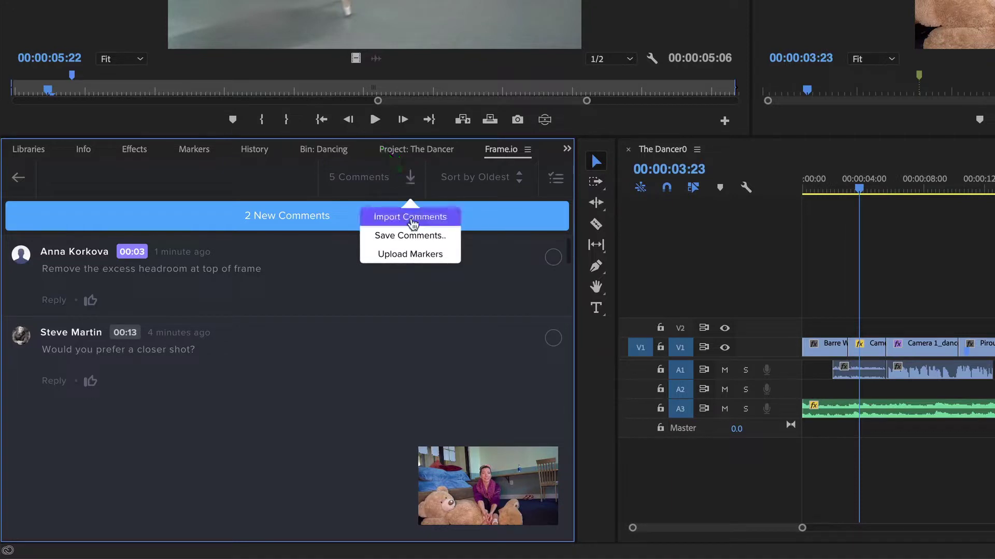
click(413, 217)
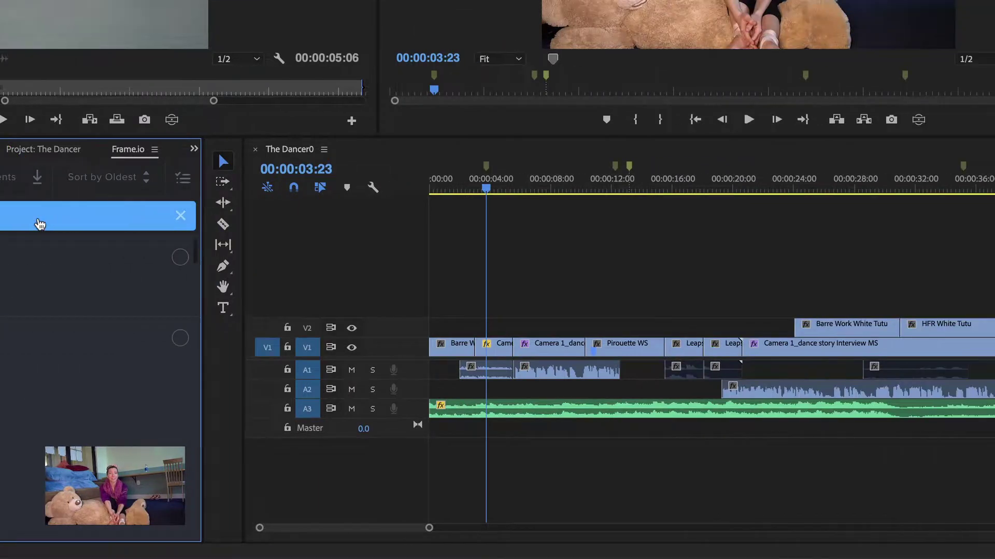
mouse_move(629, 166)
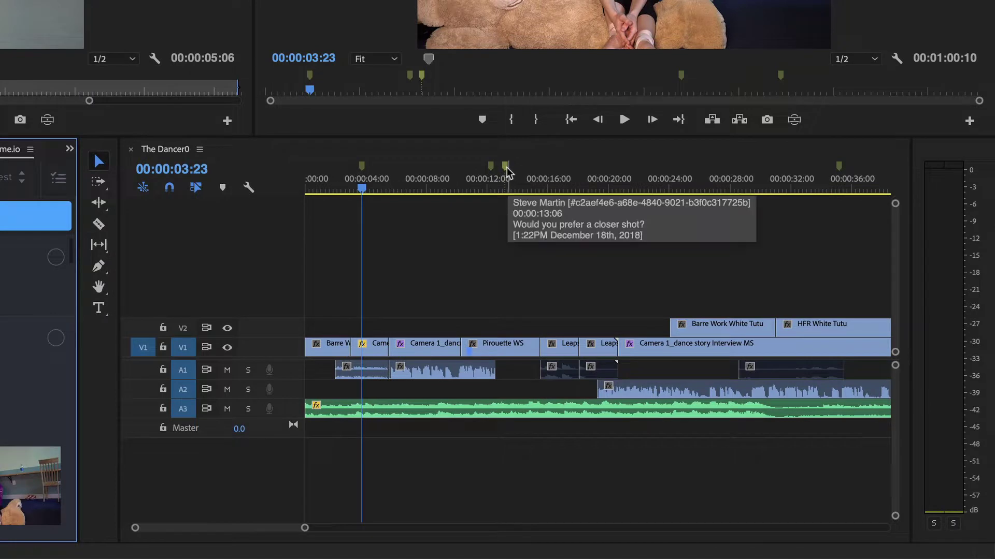
mouse_move(491, 170)
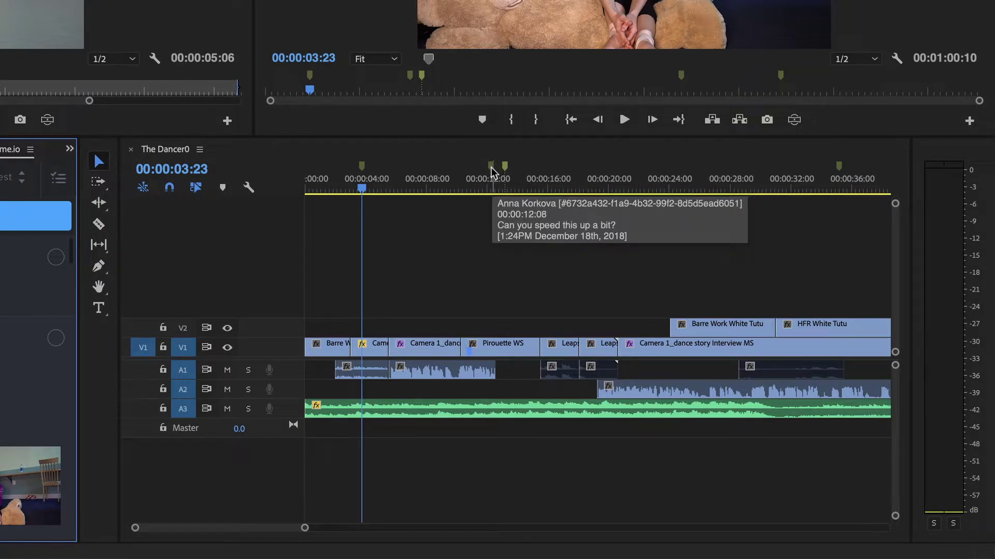
mouse_move(363, 172)
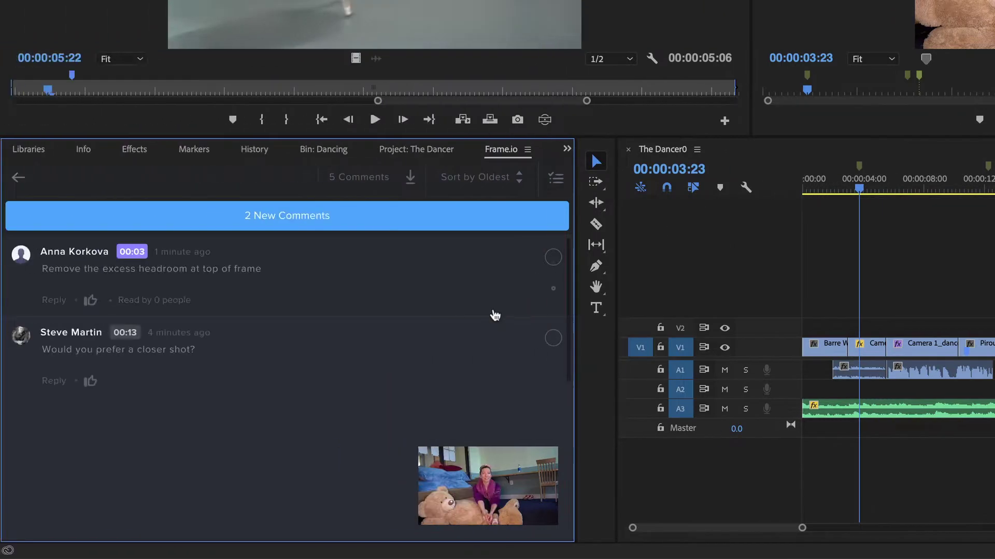
Draw a red rectangle annotation around the seated woman in the 00:03 frame
click(465, 479)
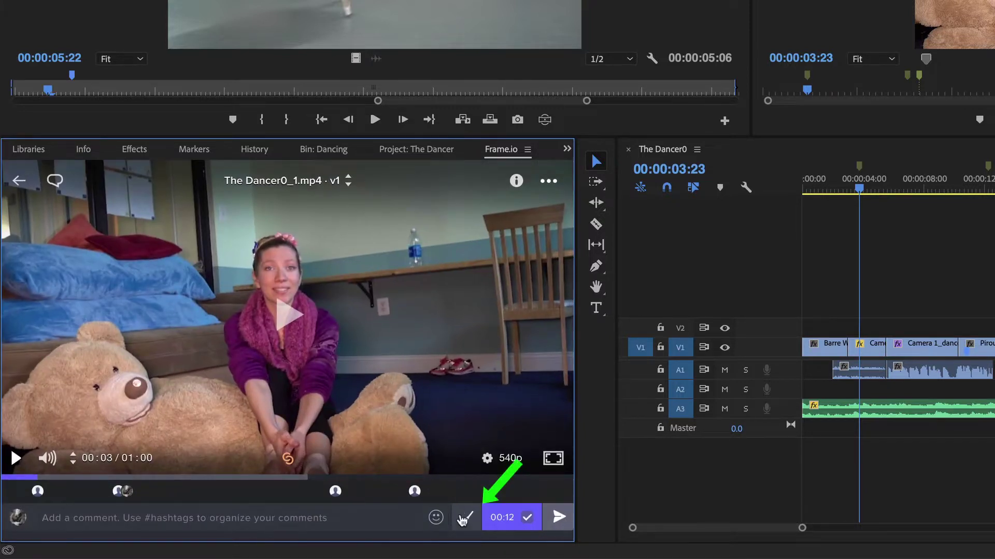
click(466, 520)
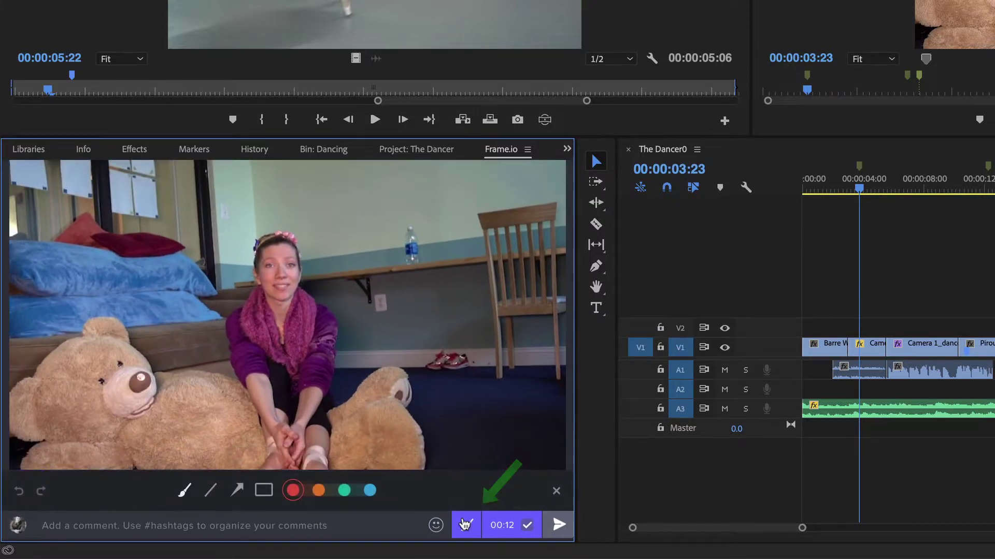
click(263, 490)
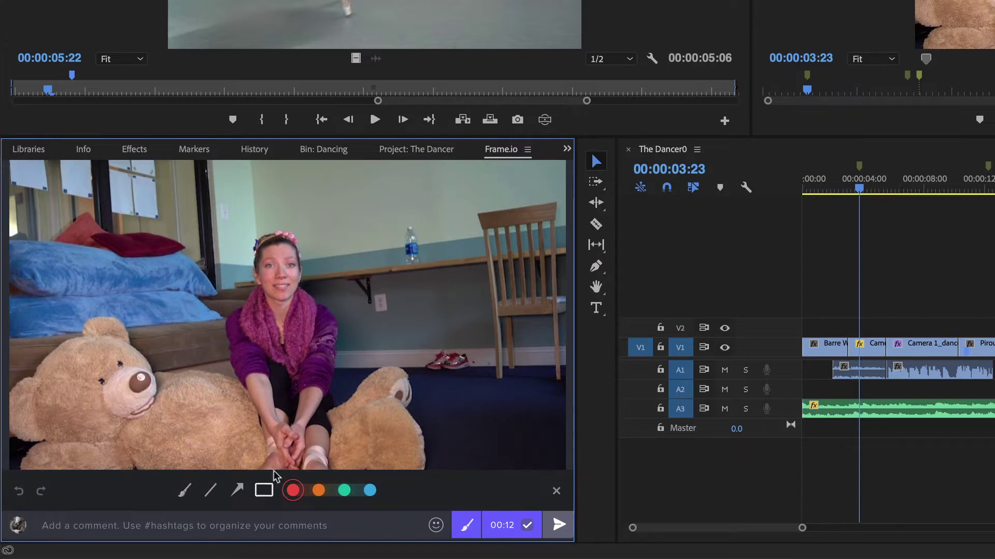
mouse_move(139, 207)
mouse_down()
mouse_move(231, 381)
mouse_move(411, 393)
mouse_move(435, 404)
mouse_move(444, 390)
mouse_up()
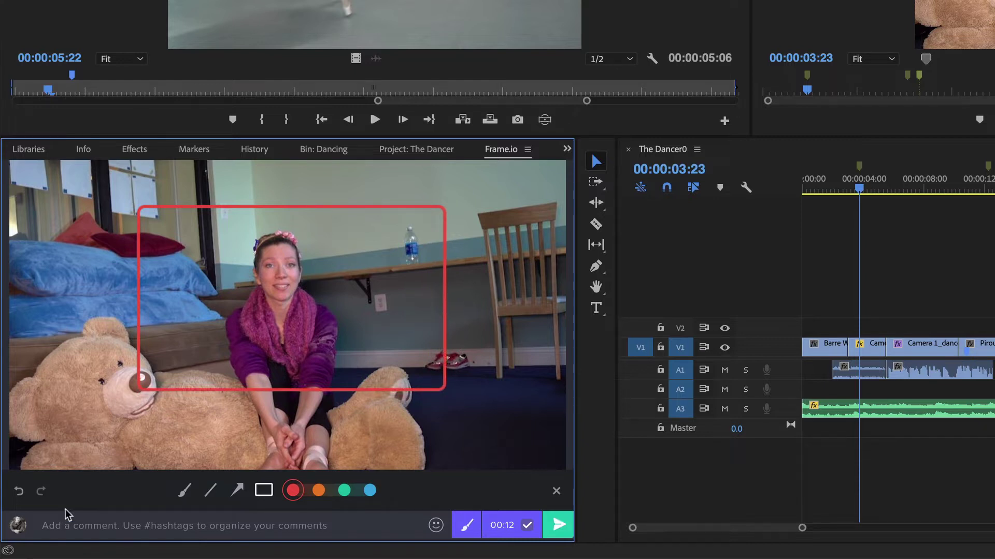
Post the comment 'How does this framing work?' and show the full comments list
click(57, 525)
text(How does th)
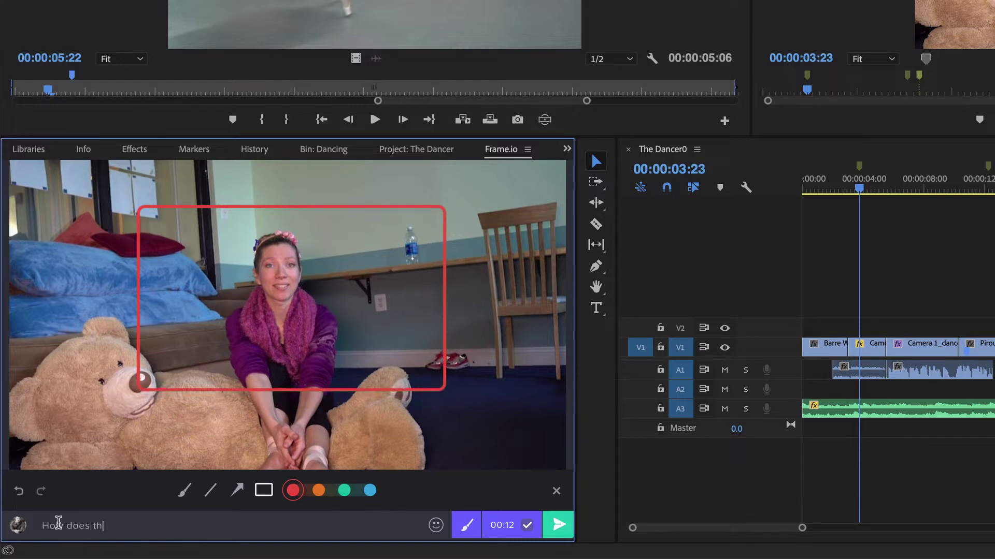
text(is framing work?)
key(Return)
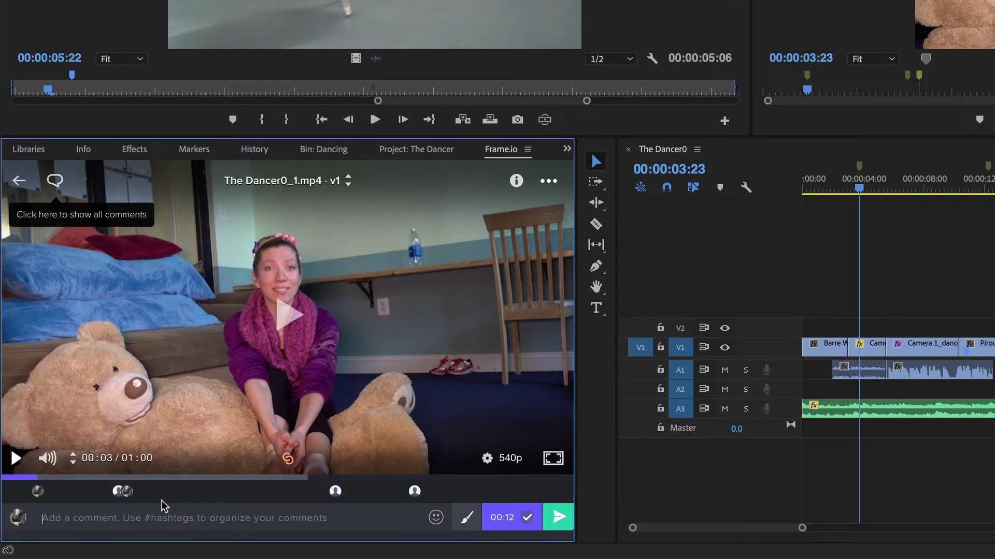
click(56, 182)
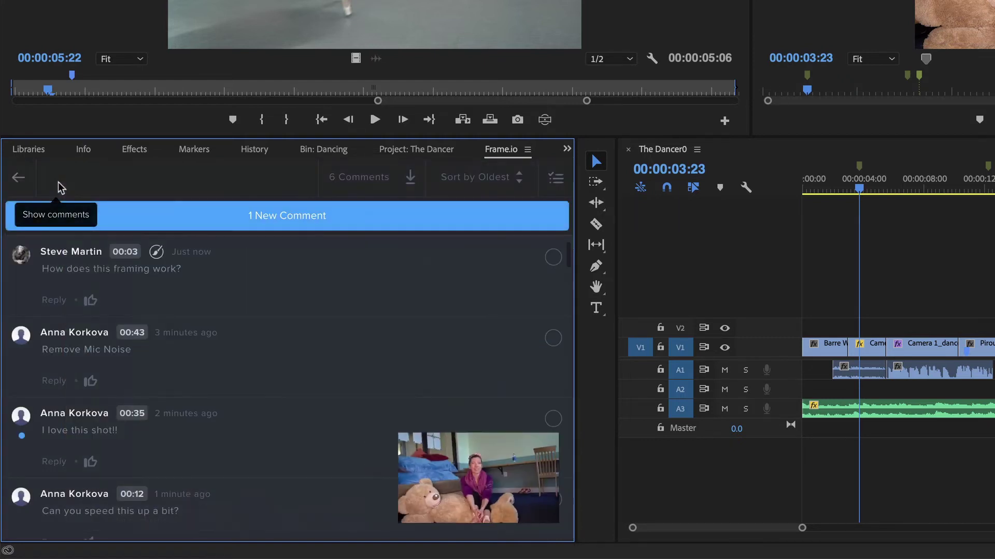